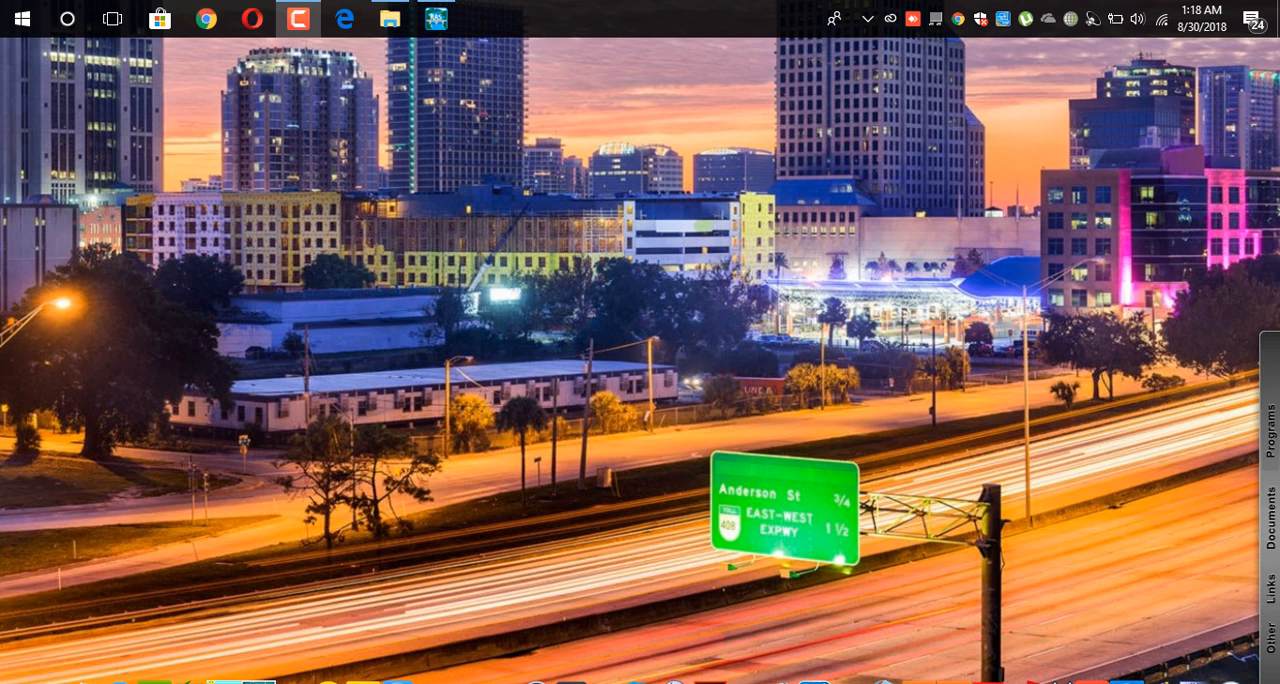
Switch to HEC-RAS and bring up the Geometric Data editor of the Megna River 12 project.
{"action": "mouse_move", "coordinate": [436, 18]}
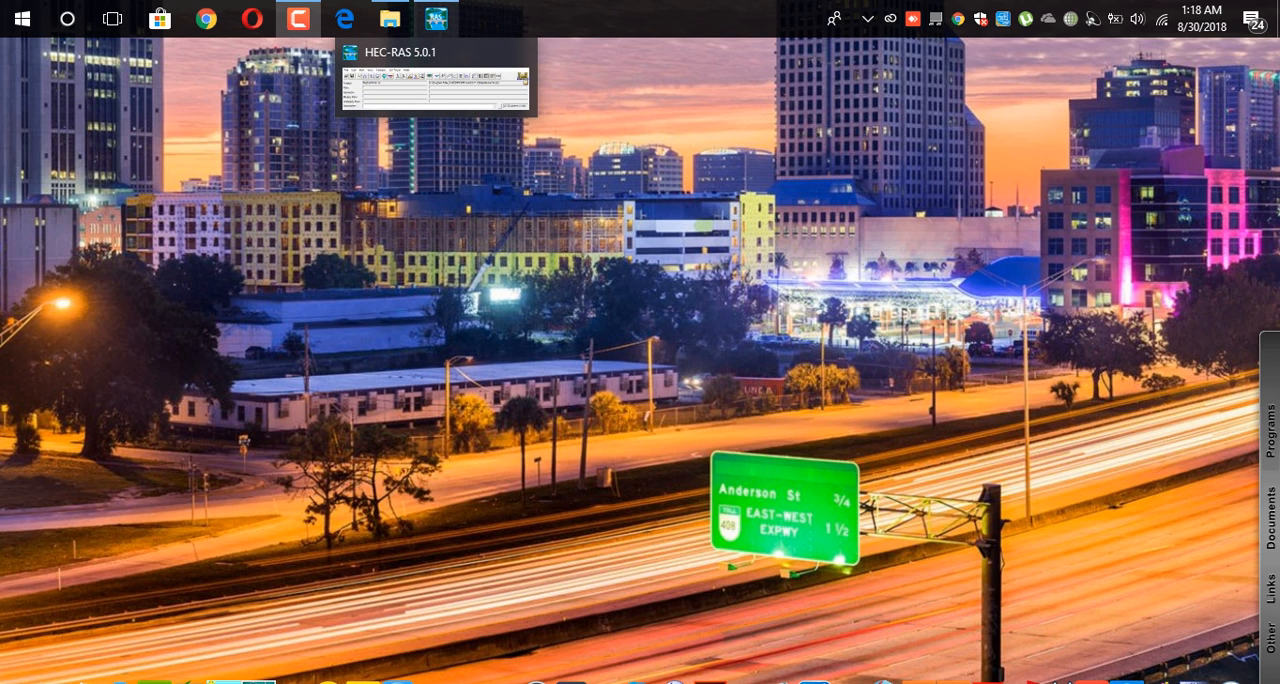
{"action": "left_click", "coordinate": [436, 84]}
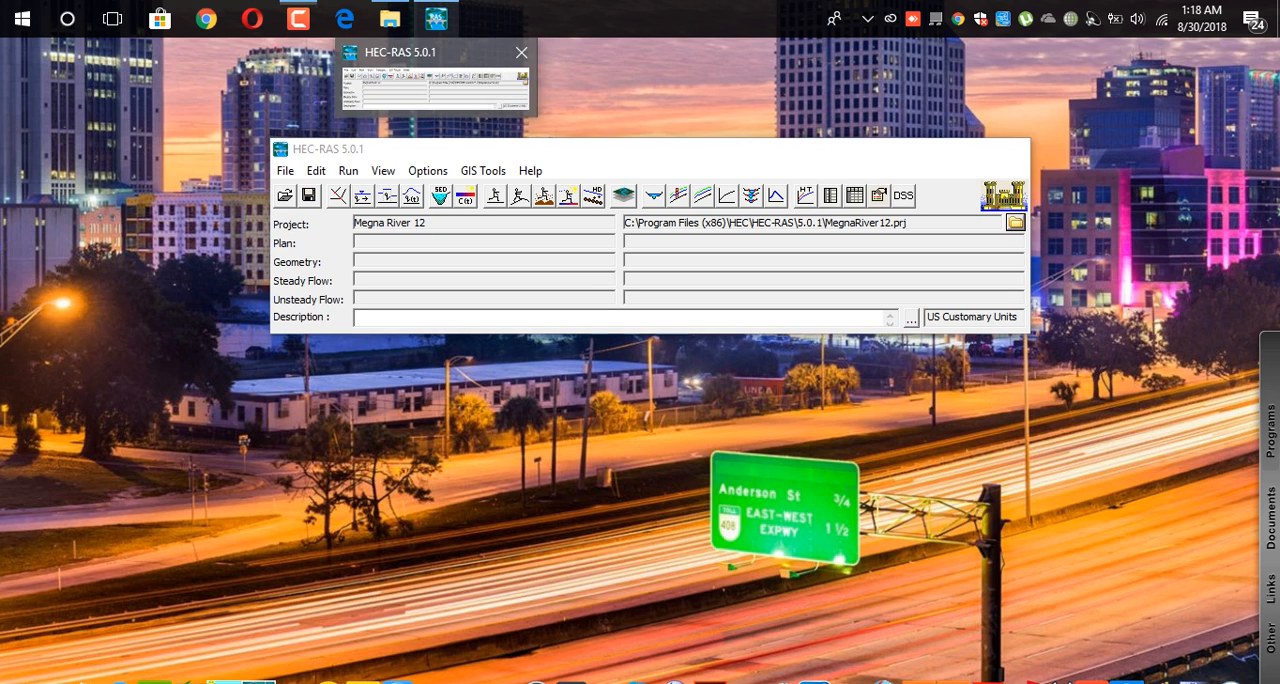
{"action": "mouse_move", "coordinate": [436, 18]}
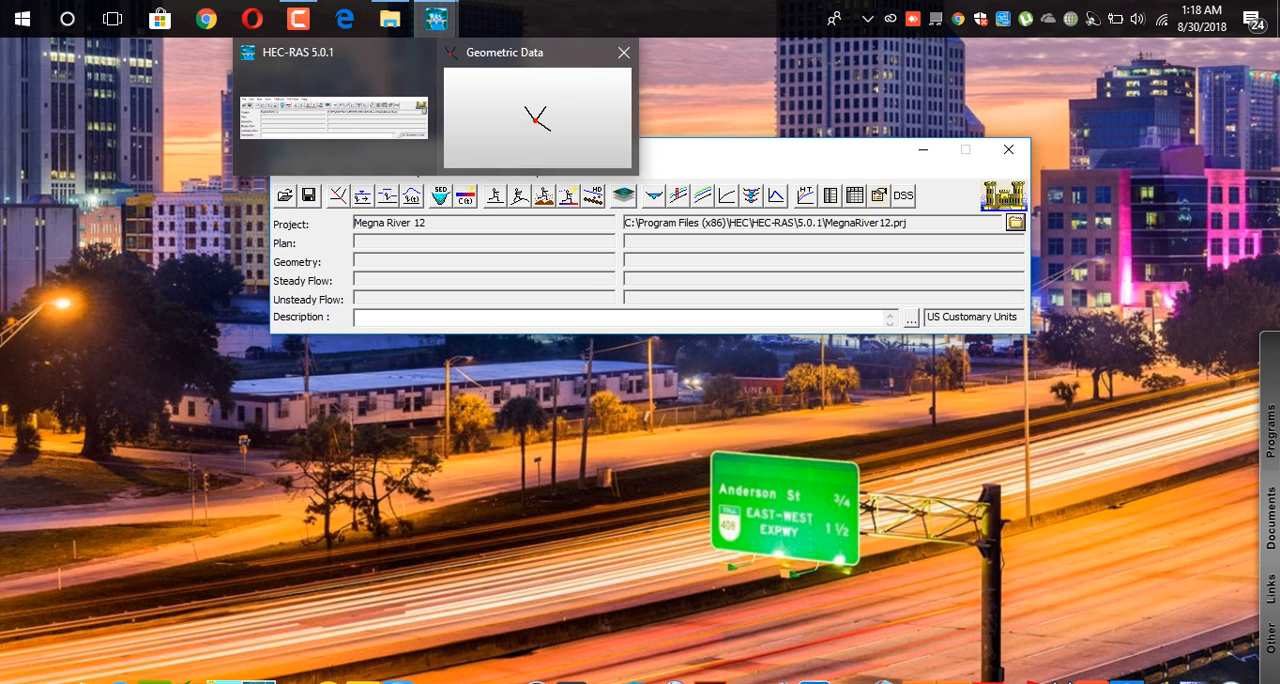
{"action": "left_click", "coordinate": [537, 114]}
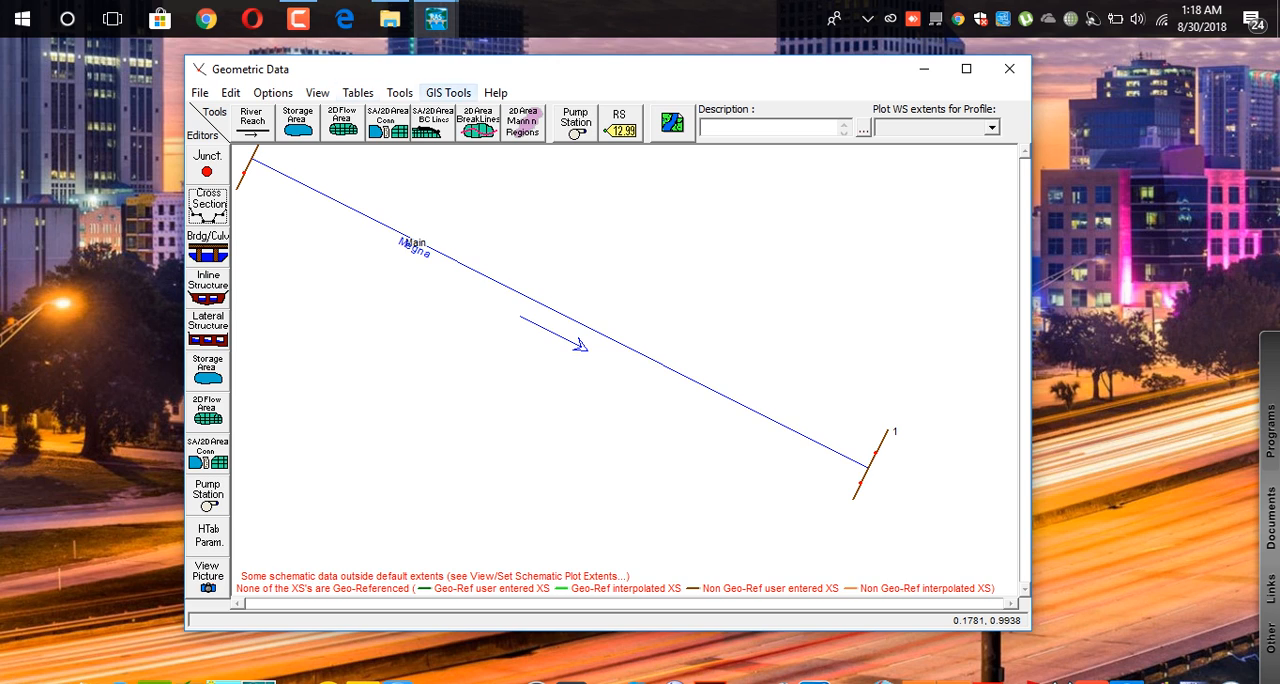
Interpolate cross sections within the Main reach of the Megna river with a maximum distance of 100, then minimize the geometry editor.
{"action": "left_click", "coordinate": [399, 92]}
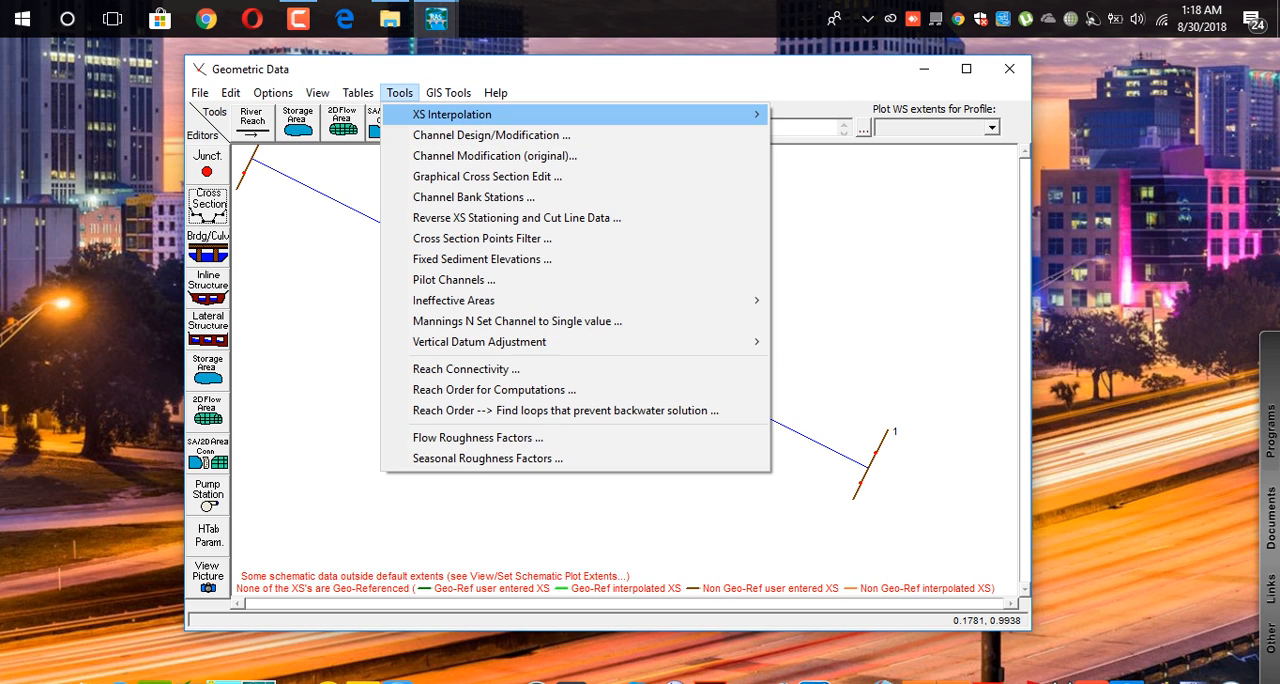
{"action": "mouse_move", "coordinate": [452, 114]}
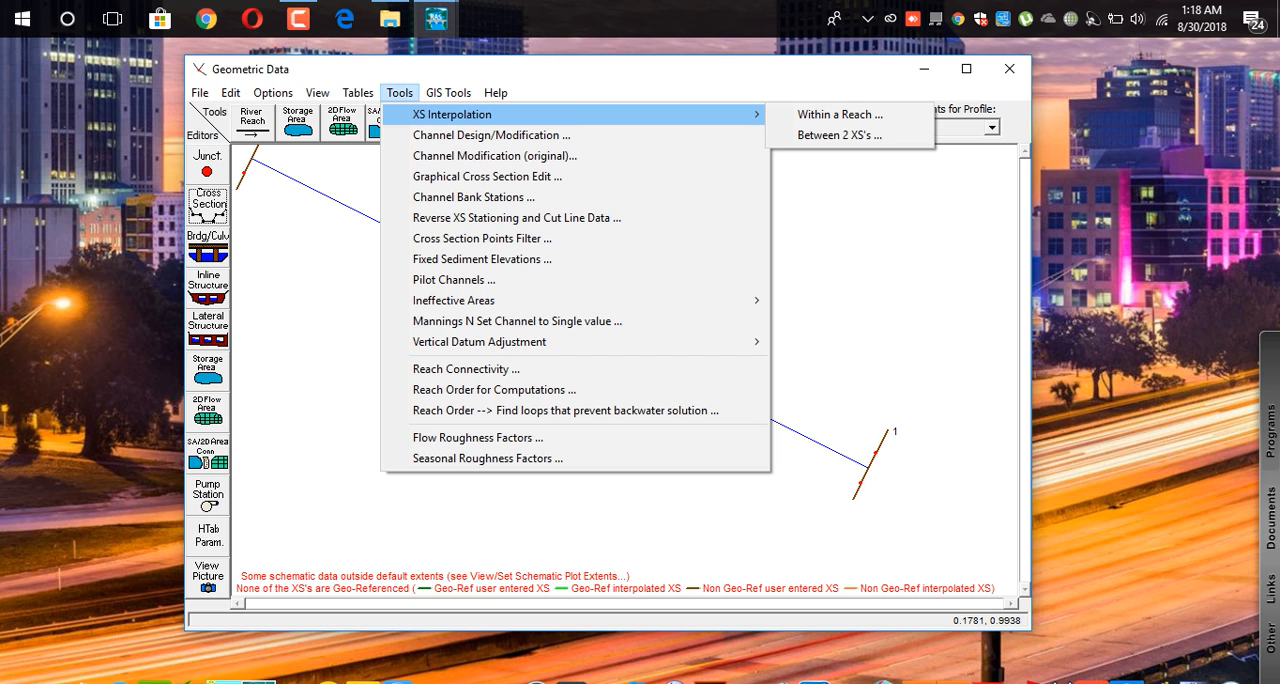
{"action": "left_click", "coordinate": [840, 115]}
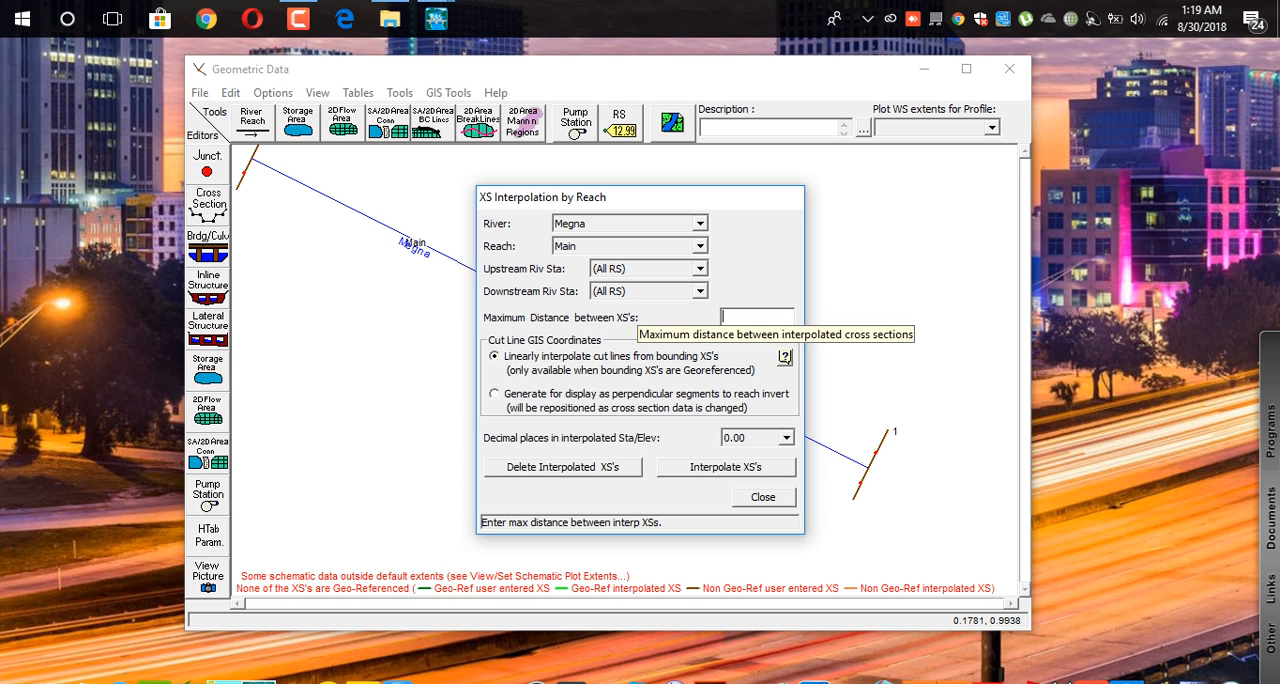
{"action": "type", "text": "100"}
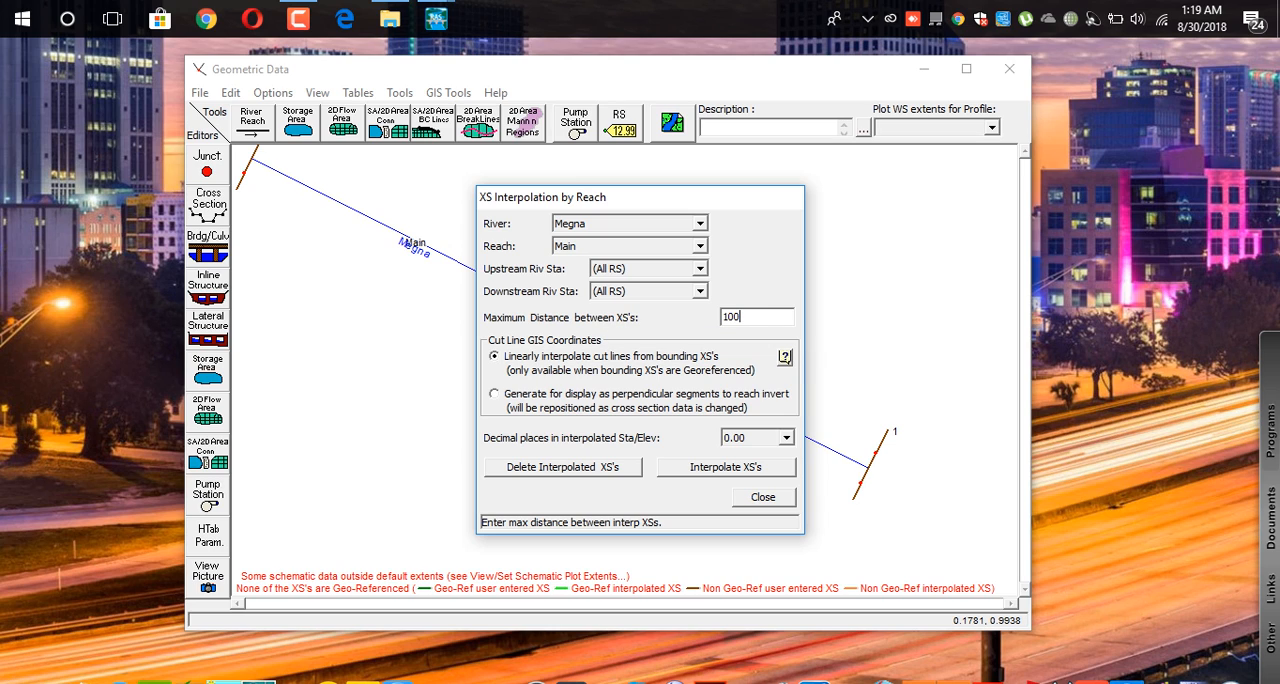
{"action": "left_click", "coordinate": [740, 467]}
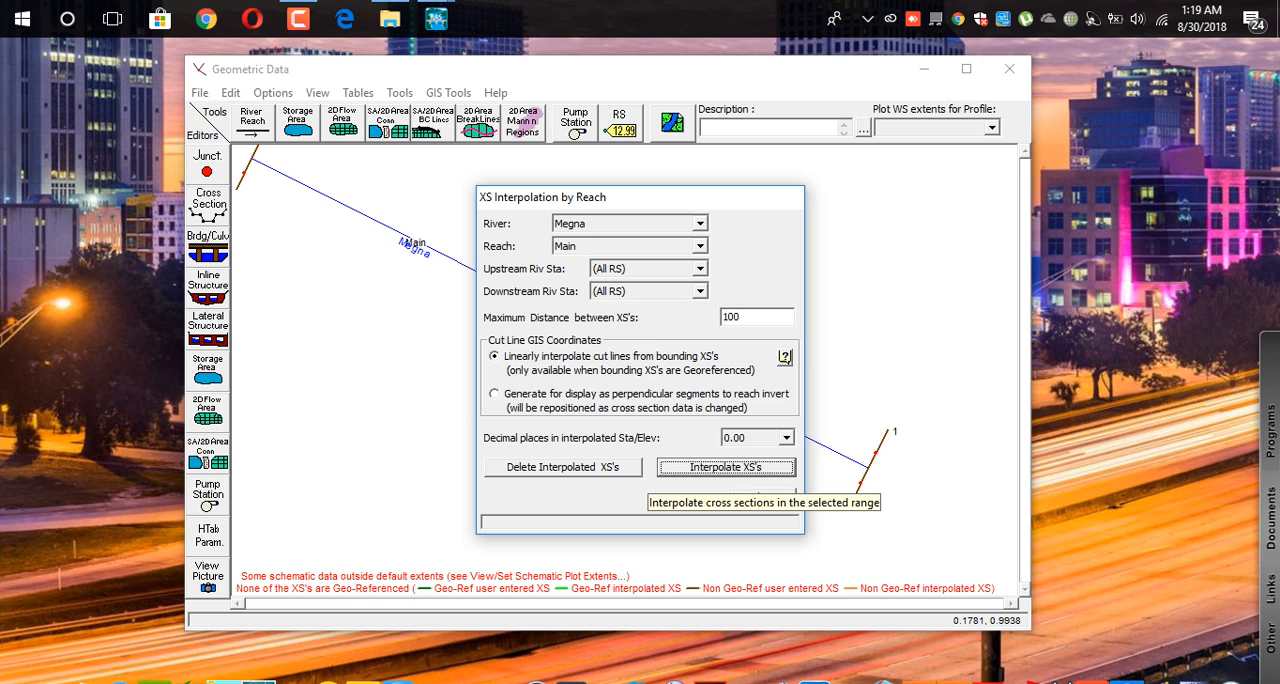
{"action": "left_click", "coordinate": [763, 497]}
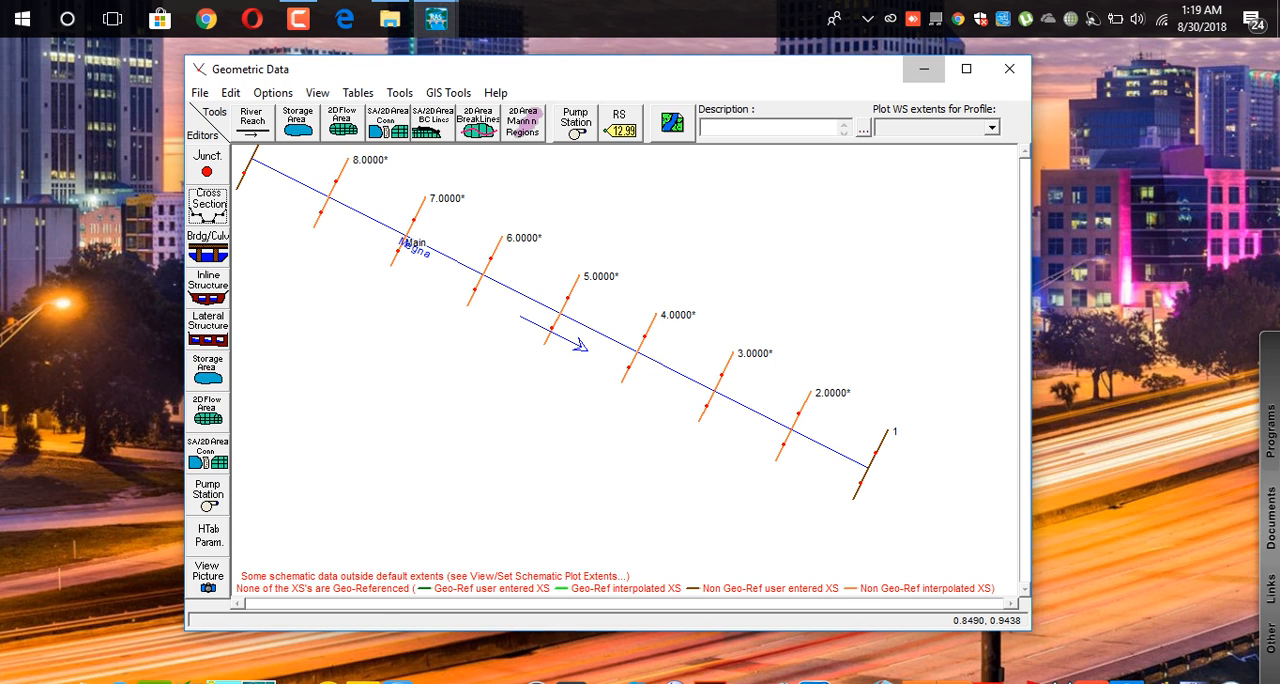
{"action": "left_click", "coordinate": [921, 68]}
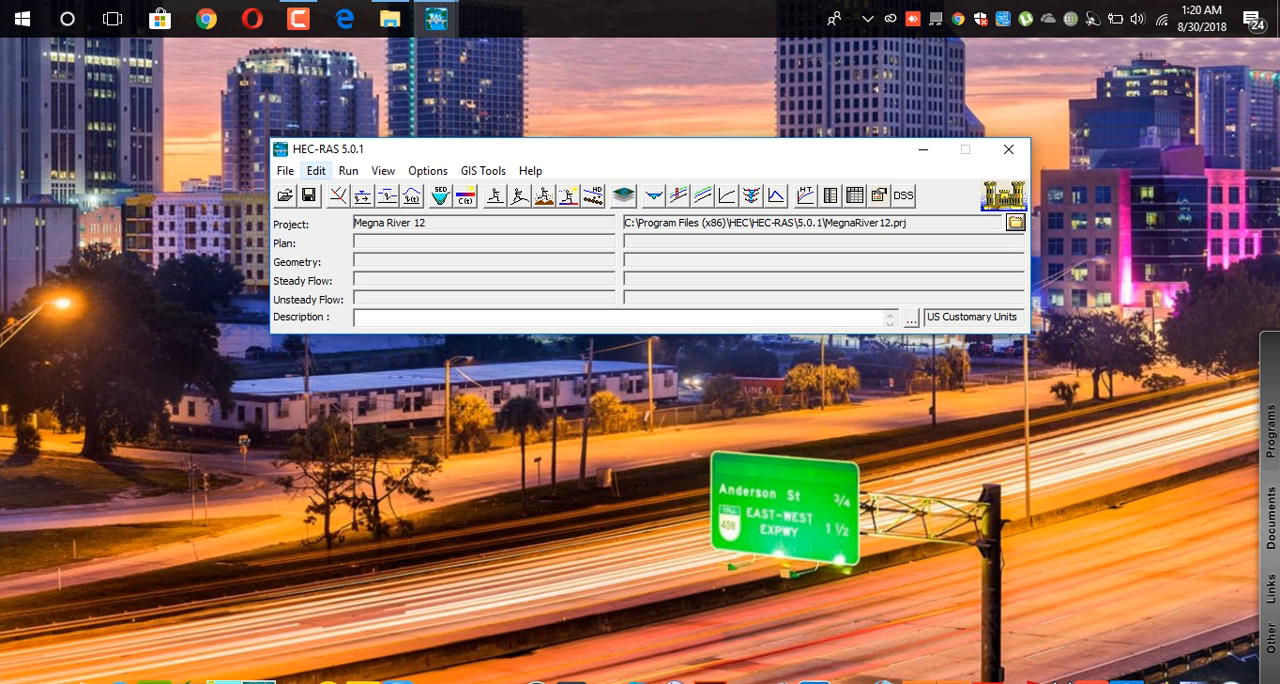
{"action": "left_click", "coordinate": [316, 171]}
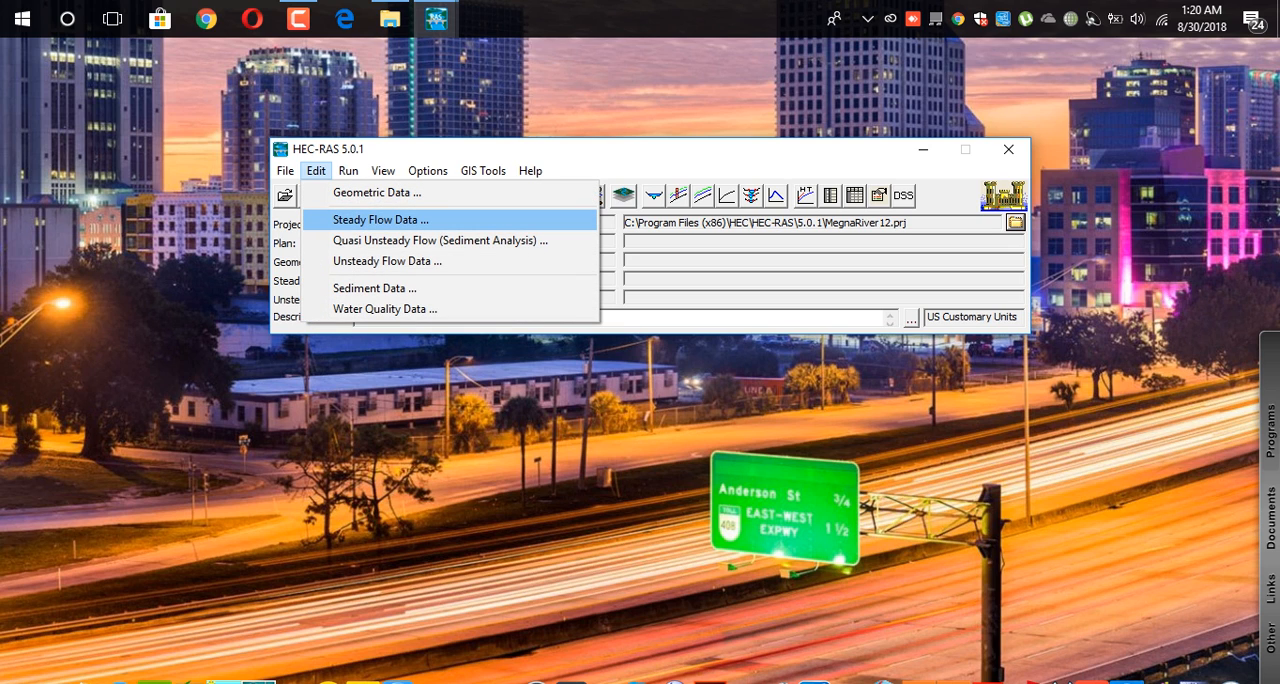
{"action": "mouse_move", "coordinate": [483, 171]}
{"action": "left_click", "coordinate": [518, 193]}
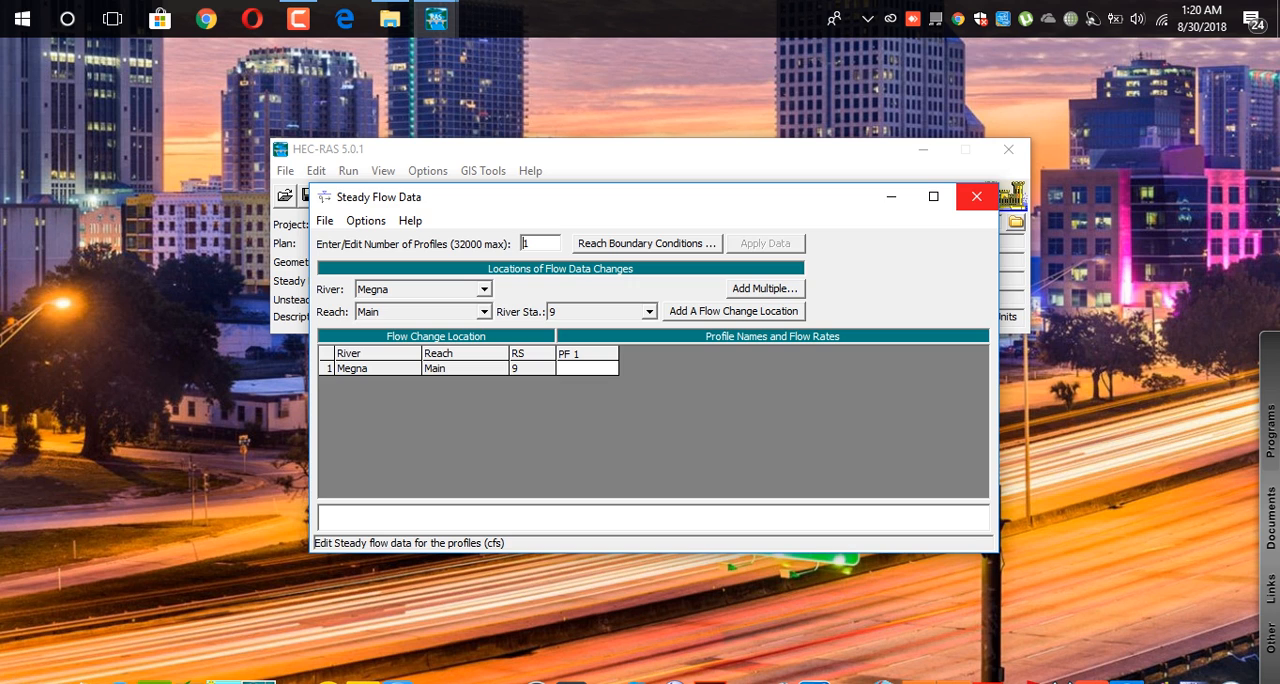
{"action": "left_click", "coordinate": [976, 196]}
In the steady flow data, enter a PF 1 flow of 50 for river station 9 of the Megna Main reach.
{"action": "left_click", "coordinate": [316, 170]}
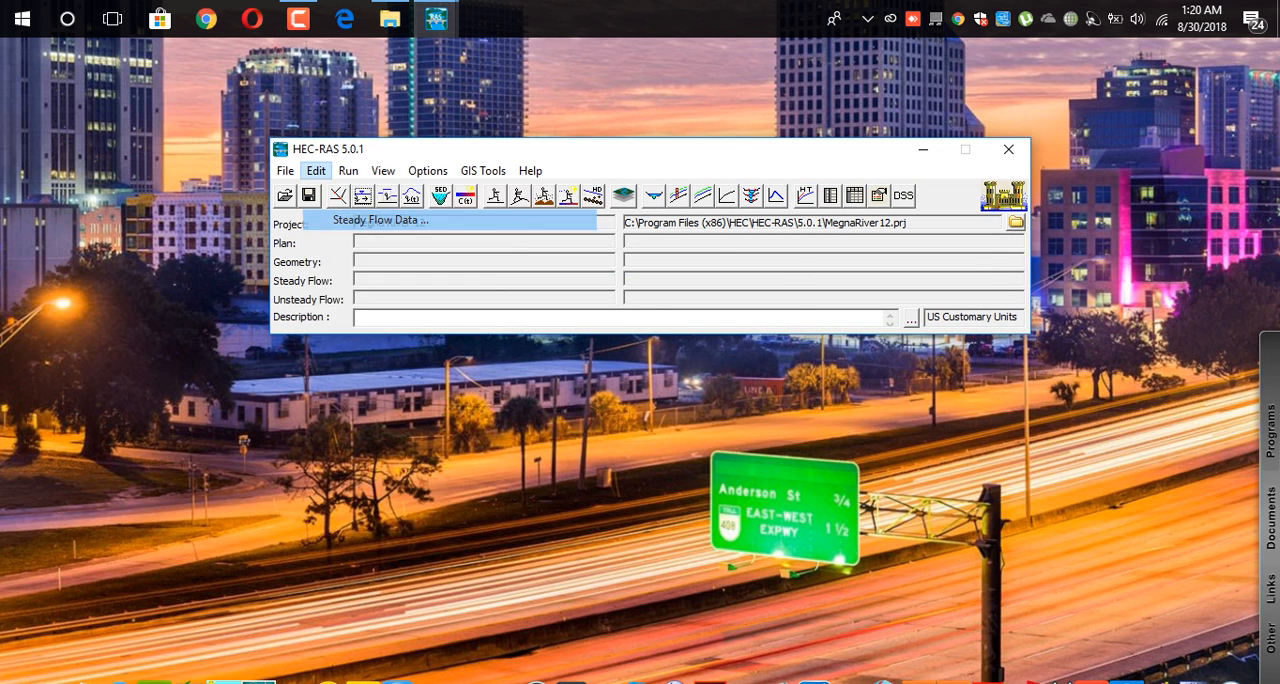
{"action": "left_click", "coordinate": [380, 219]}
{"action": "left_click_drag", "start_coordinate": [732, 206], "coordinate": [686, 140]}
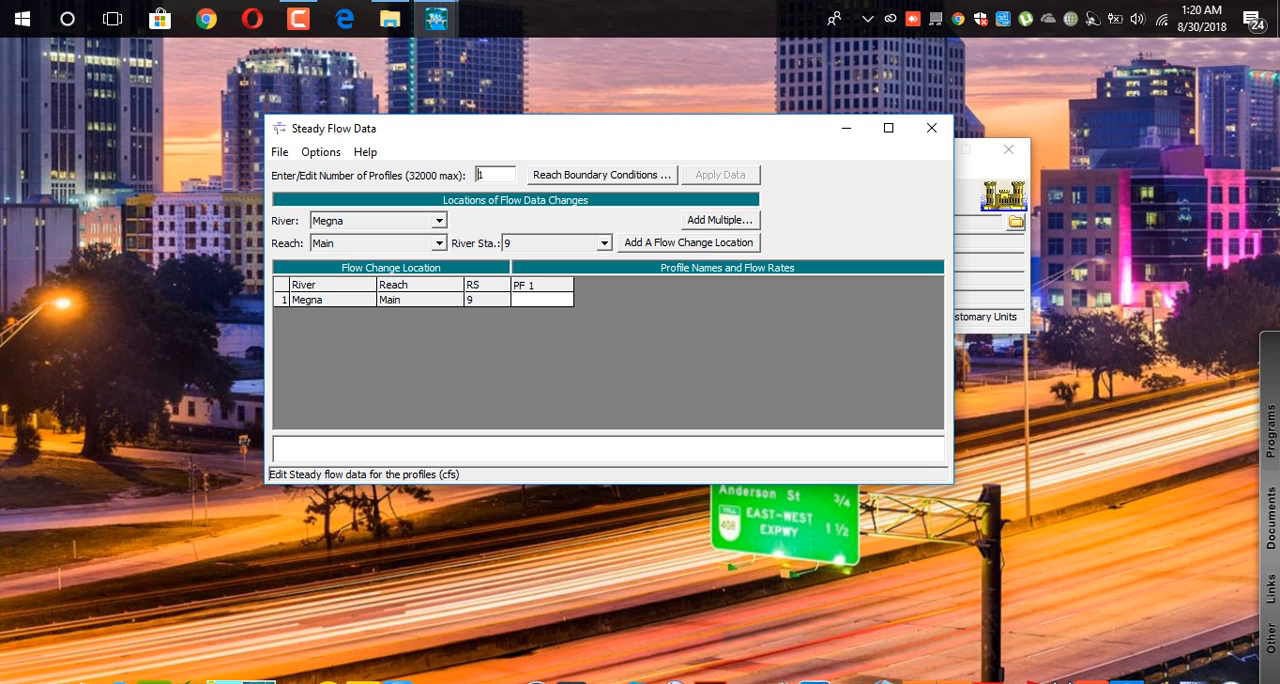
{"action": "left_click", "coordinate": [542, 300]}
{"action": "type", "text": "5"}
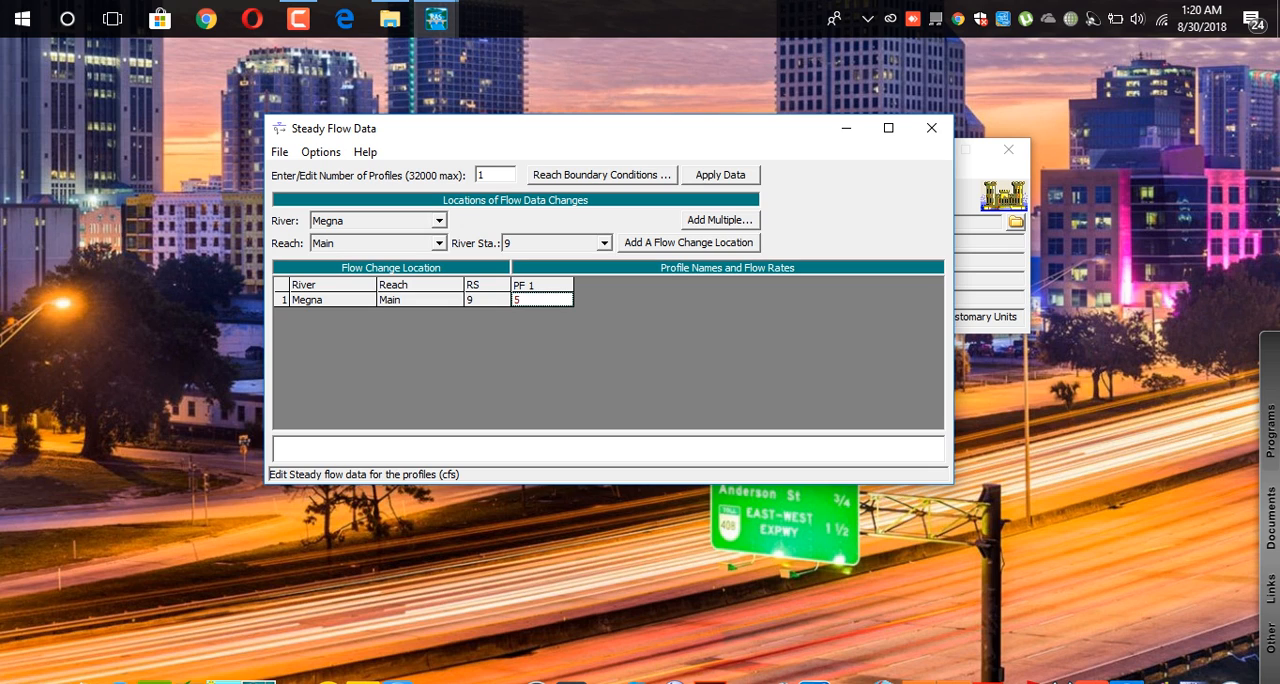
{"action": "type", "text": "0"}
Set the downstream boundary condition of the Megna Main reach to Normal Depth with a slope of 0.005.
{"action": "left_click", "coordinate": [602, 174]}
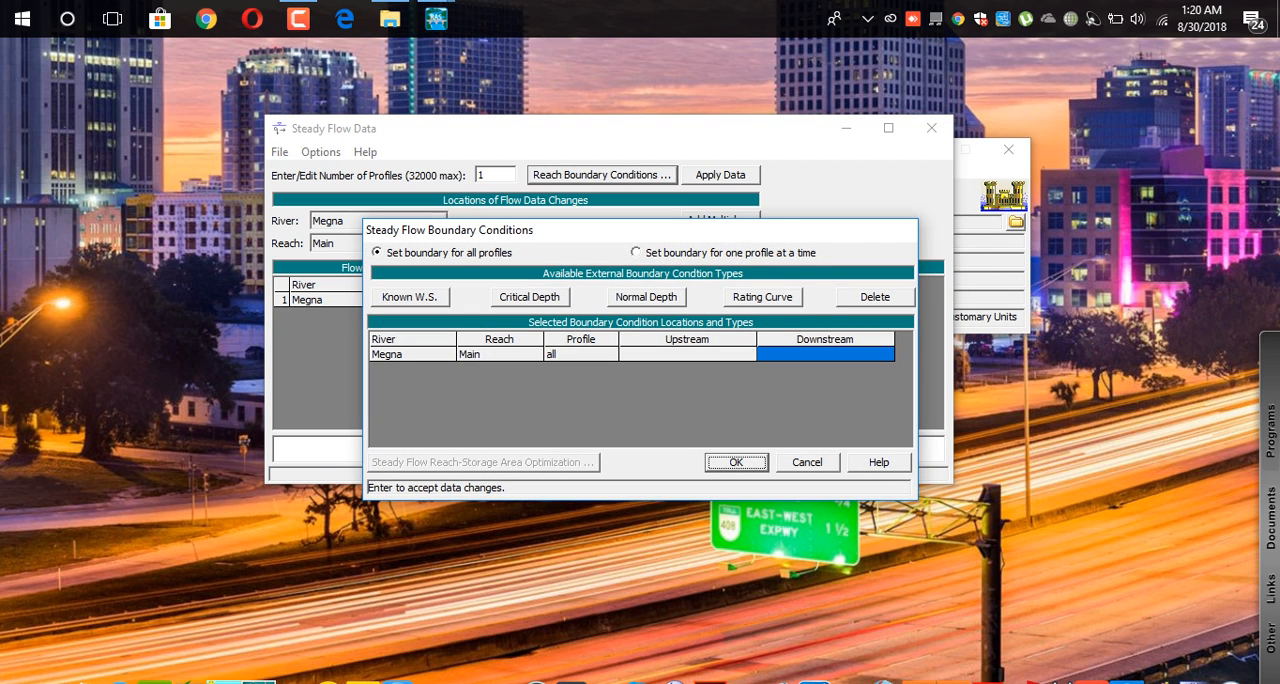
{"action": "left_click", "coordinate": [646, 297]}
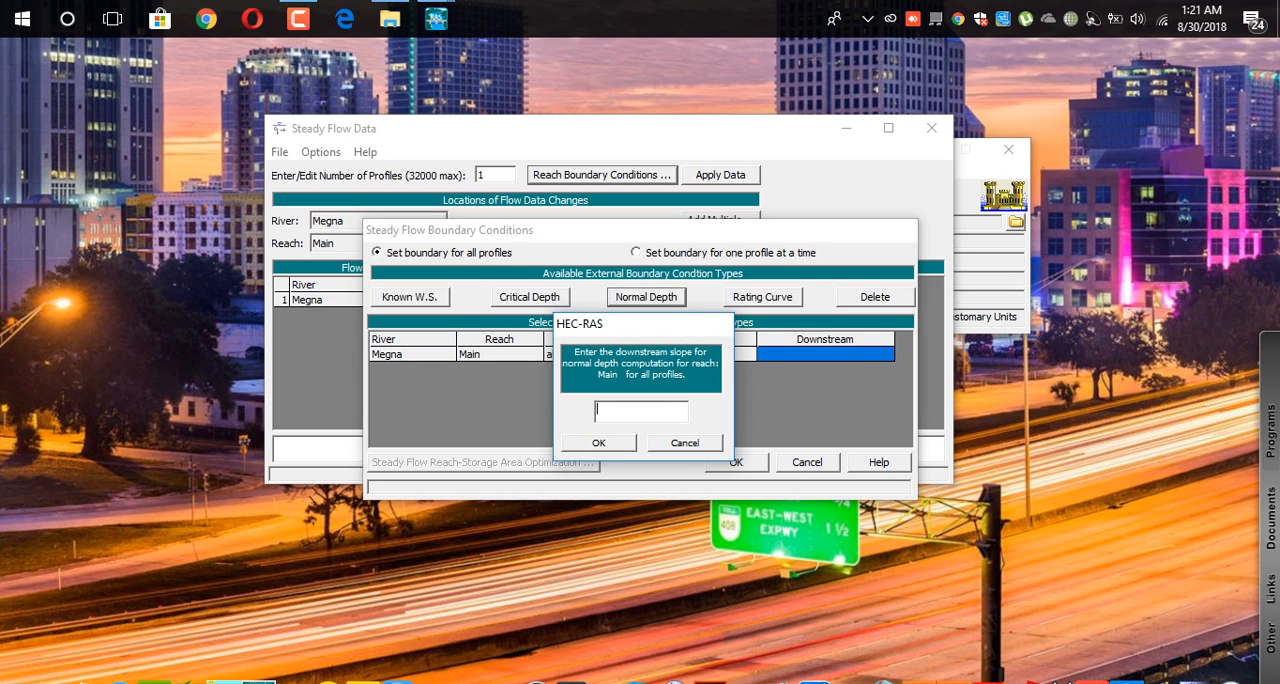
{"action": "type", "text": "0.005"}
{"action": "key", "text": "Return"}
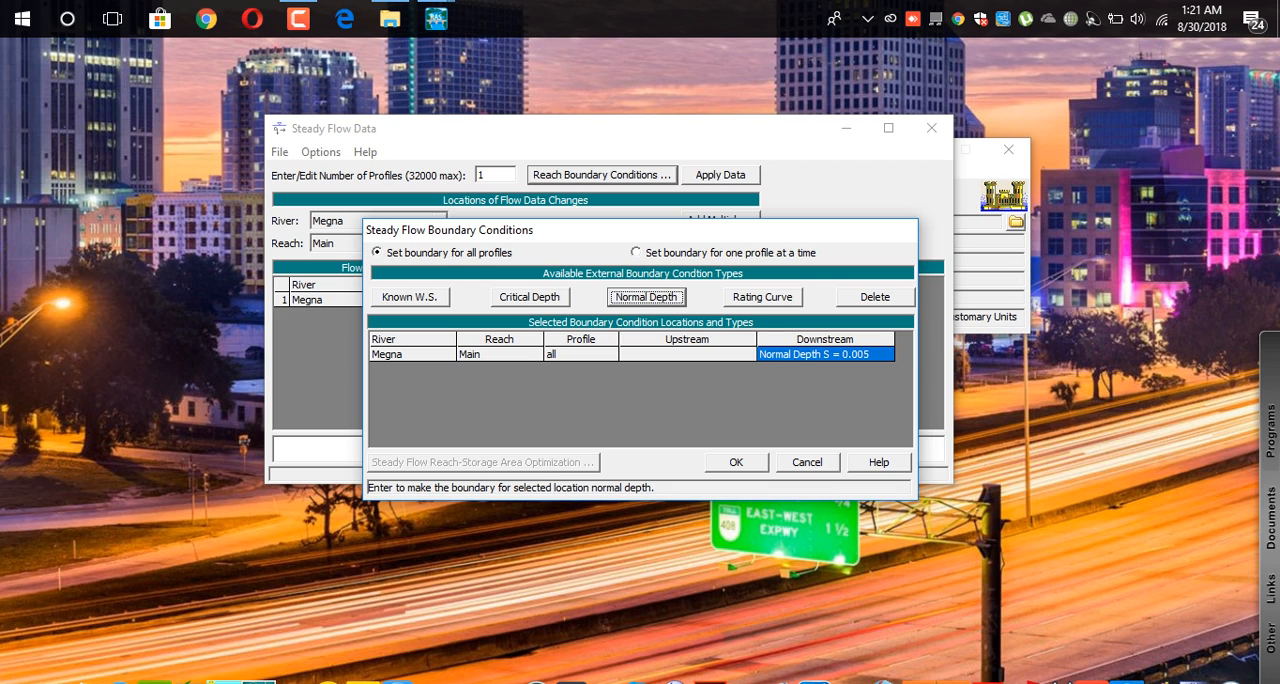
{"action": "left_click", "coordinate": [736, 462]}
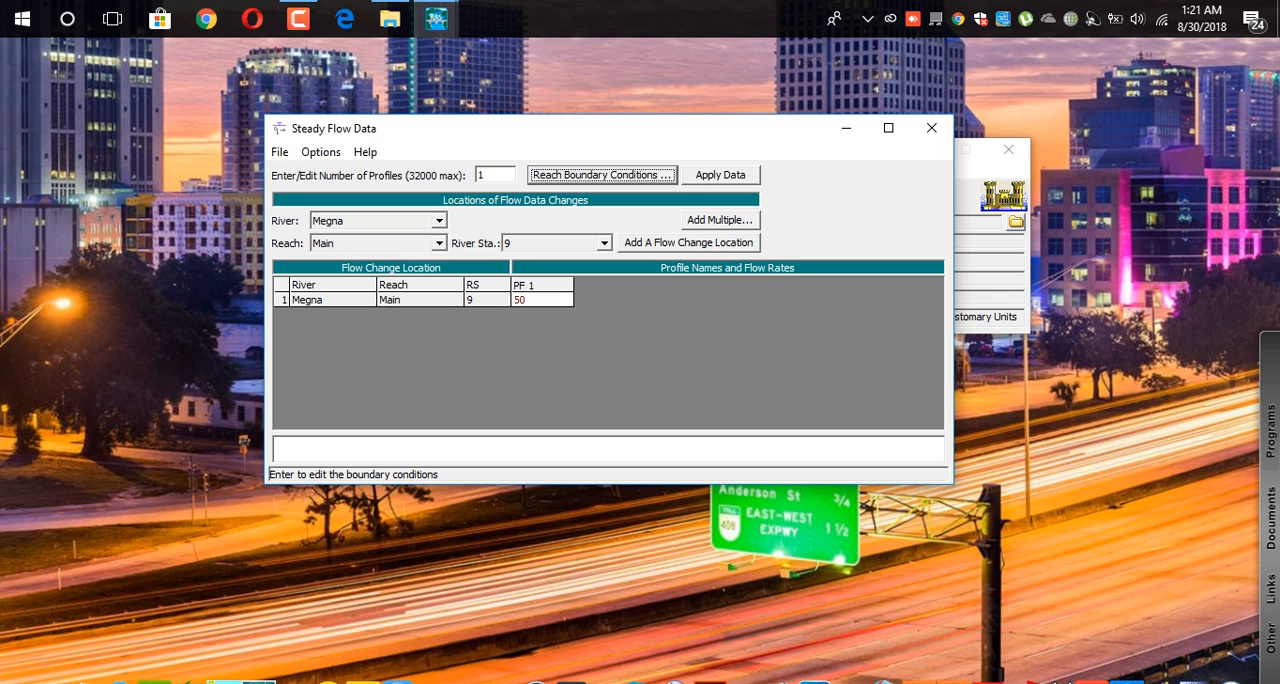
Apply the steady flow data, save it under the title "flow data" and close its editor.
{"action": "left_click", "coordinate": [720, 175]}
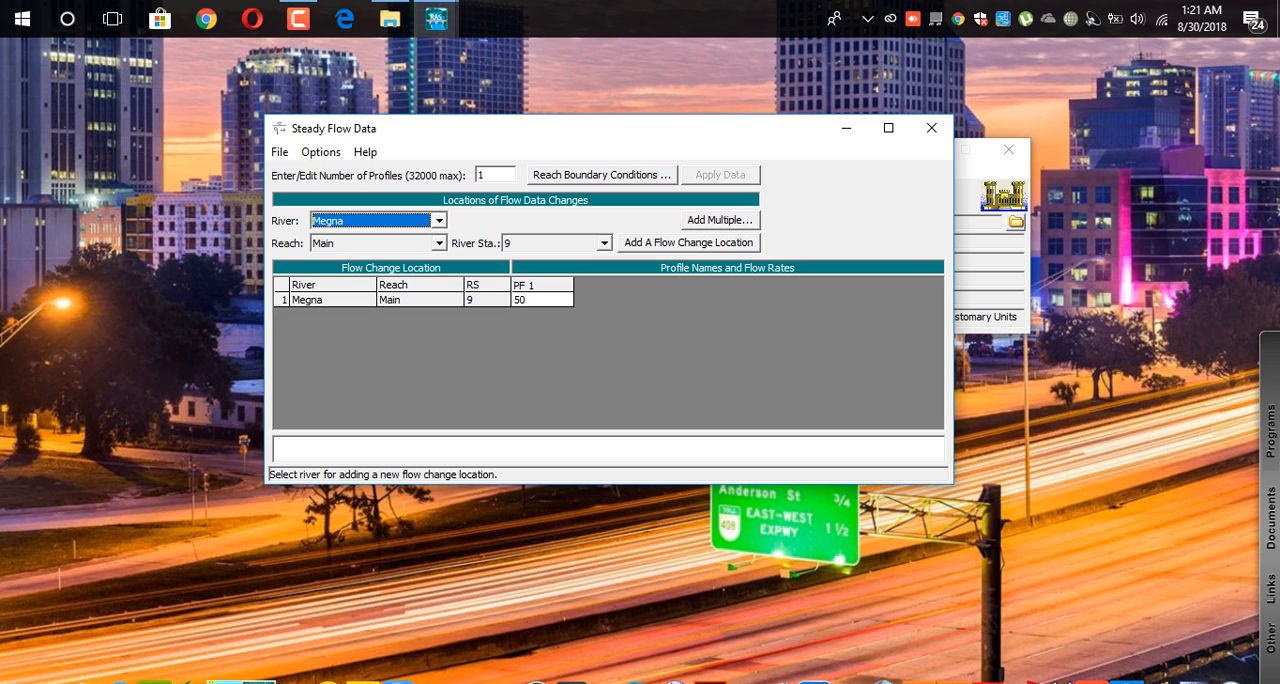
{"action": "left_click", "coordinate": [280, 152]}
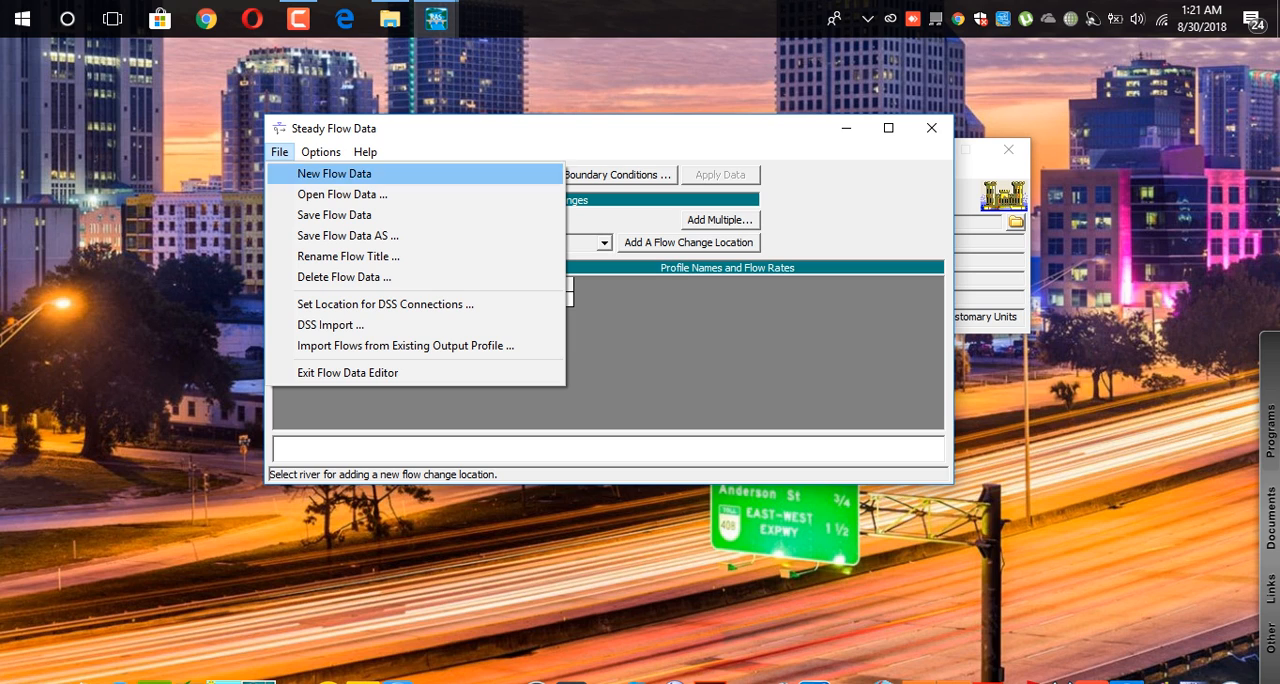
{"action": "left_click", "coordinate": [333, 215]}
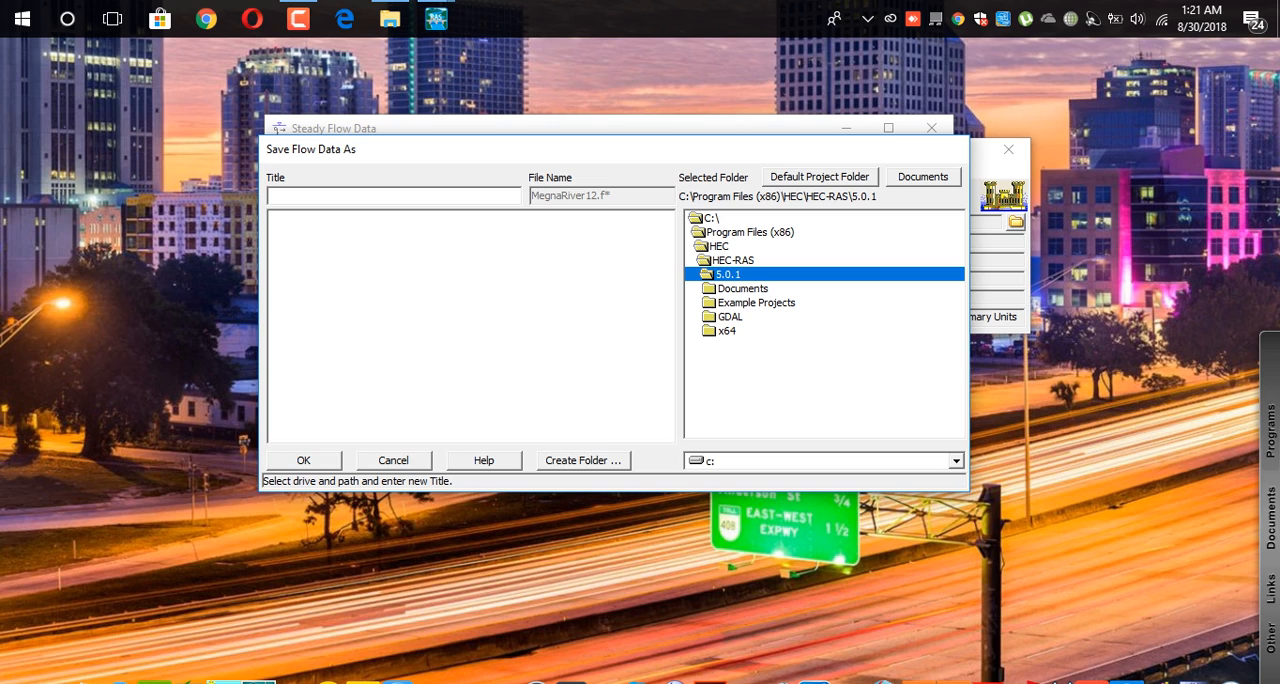
{"action": "type", "text": "flow data"}
{"action": "key", "text": "Return"}
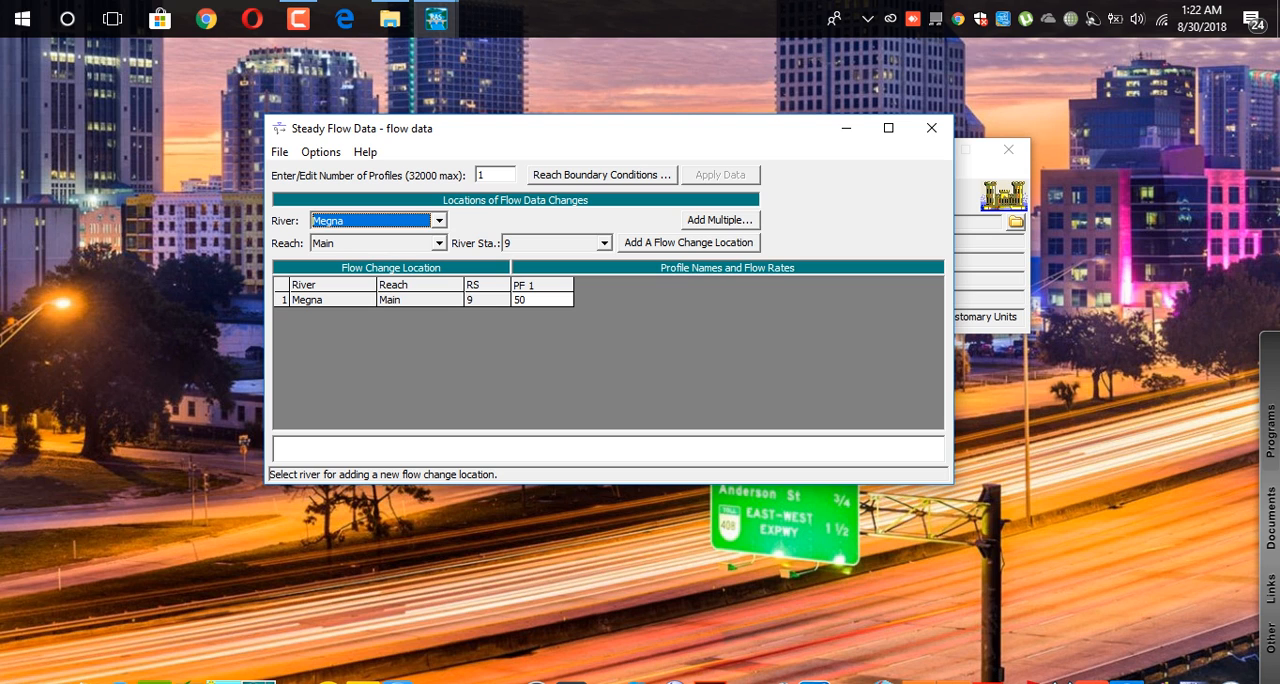
{"action": "left_click", "coordinate": [931, 128]}
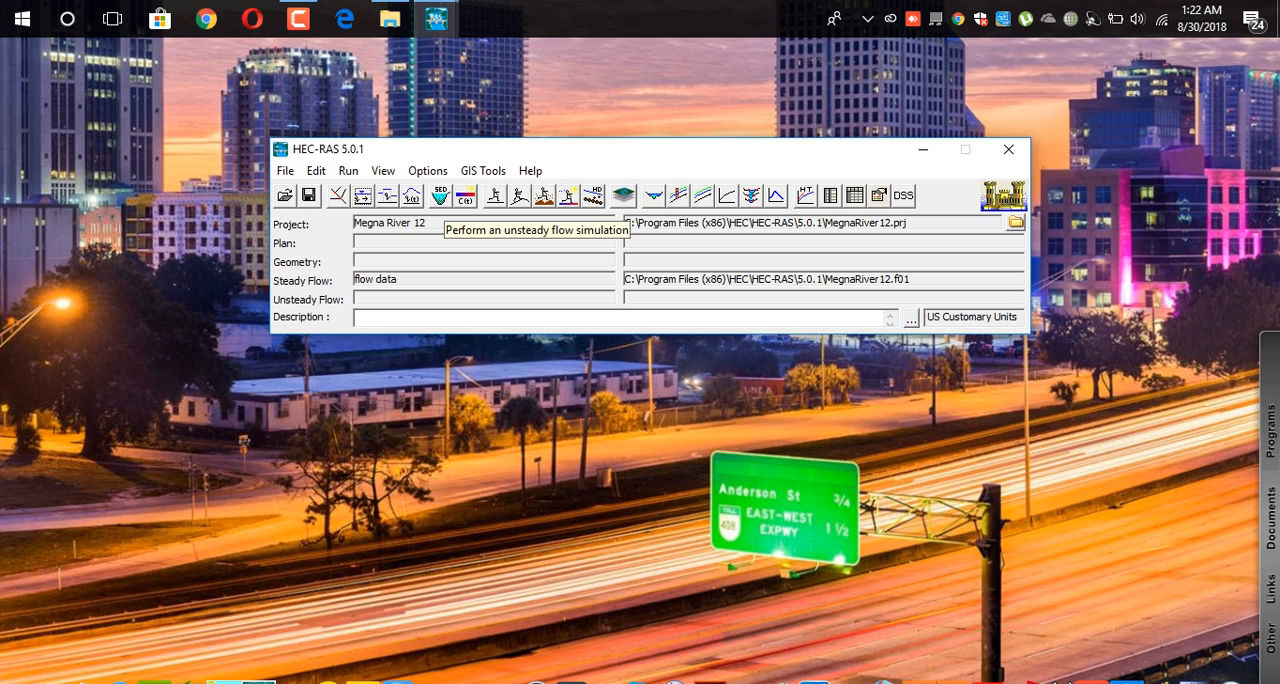
Give the steady flow plan the short ID p1, try to compute the subcritical analysis and close the analysis window.
{"action": "left_click", "coordinate": [348, 170]}
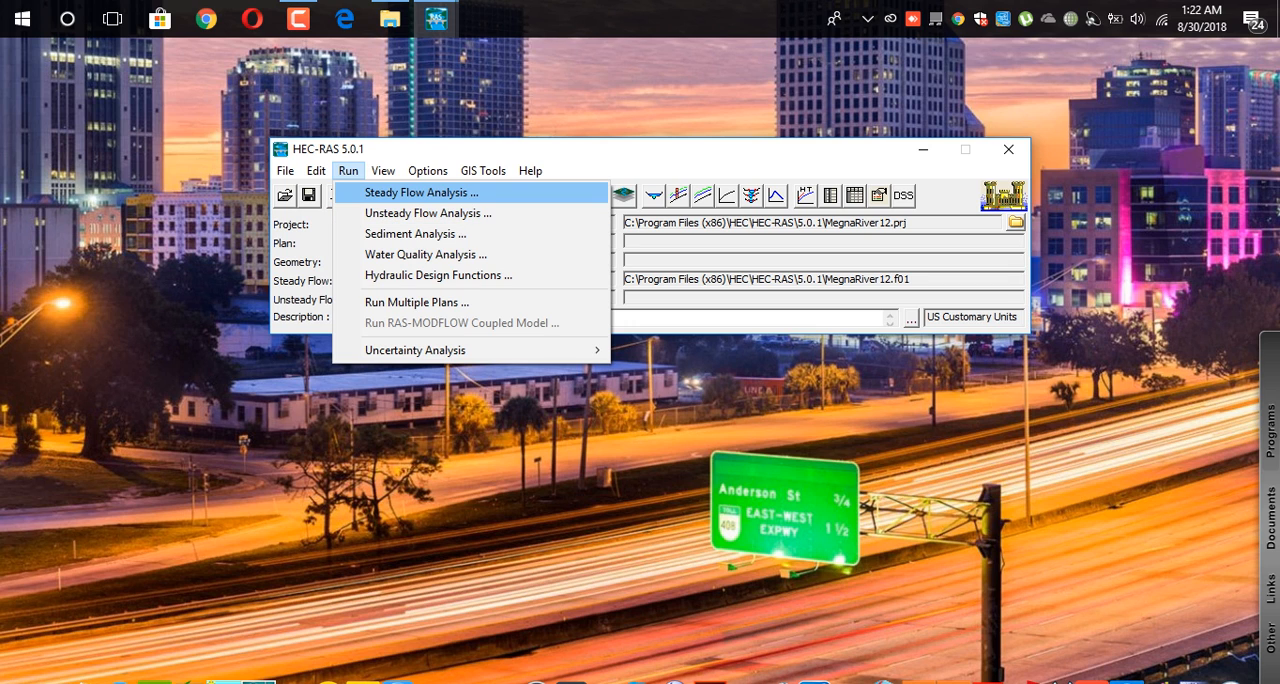
{"action": "left_click", "coordinate": [422, 193]}
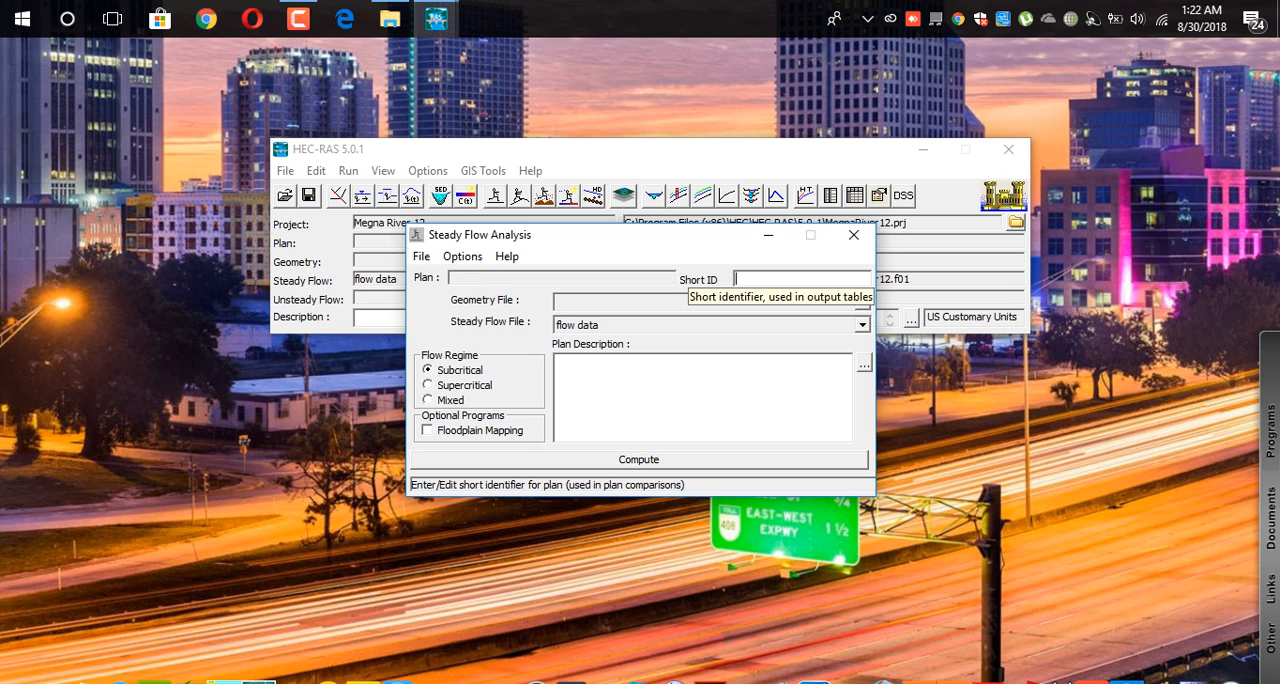
{"action": "type", "text": "p1"}
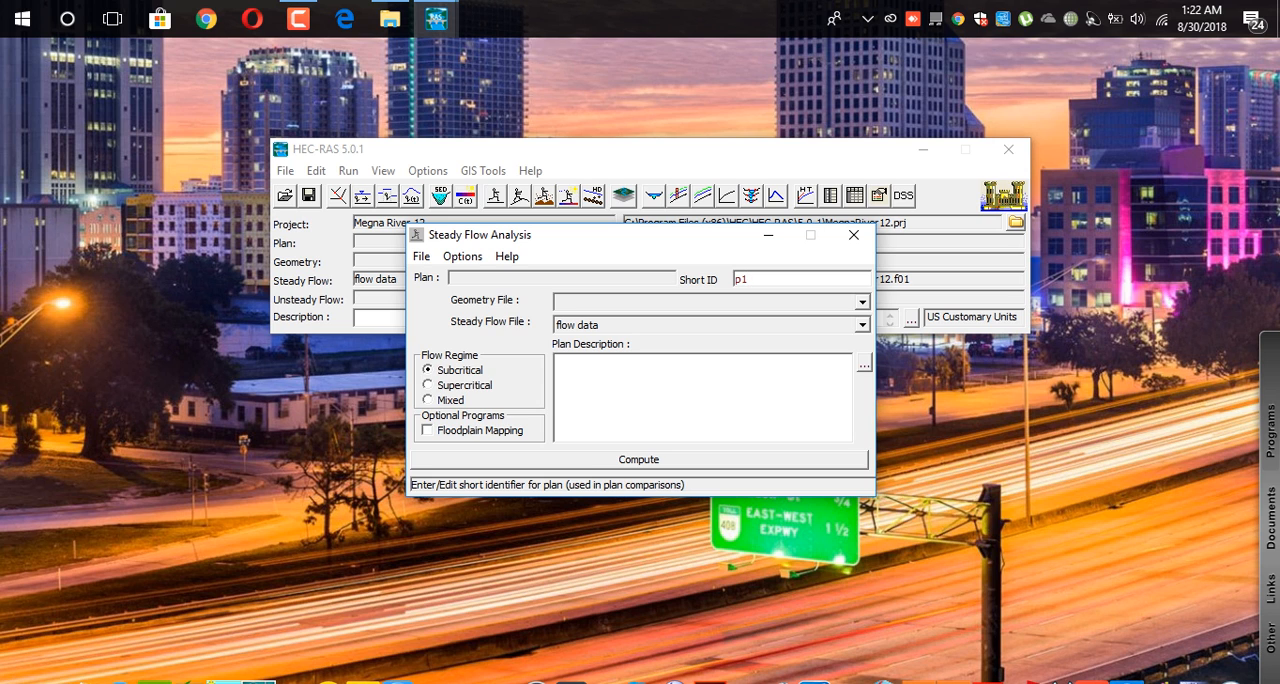
{"action": "left_click", "coordinate": [639, 460]}
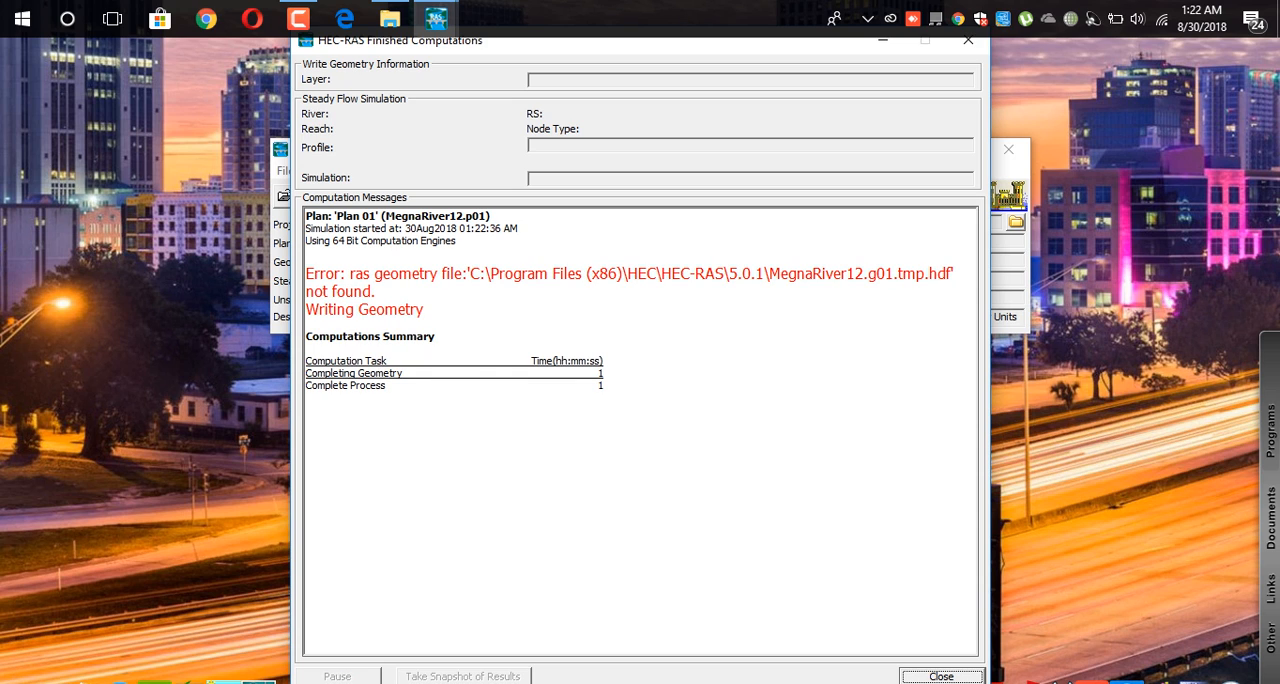
{"action": "key", "text": "Return"}
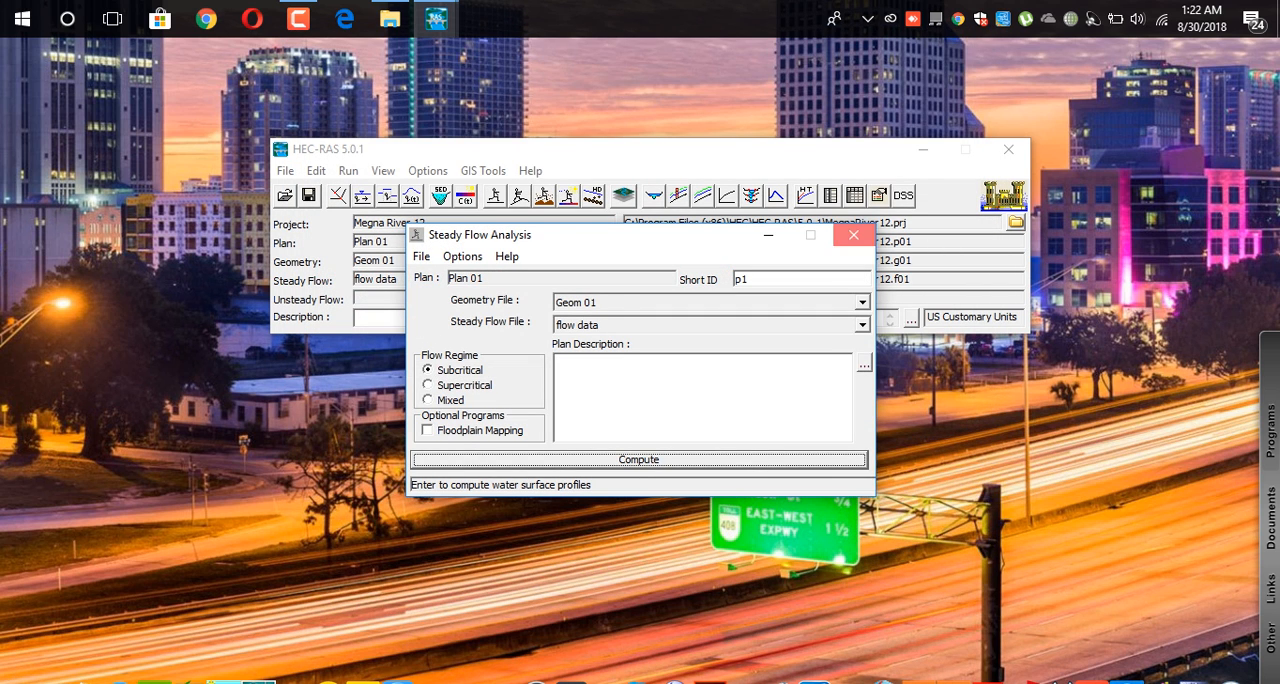
{"action": "left_click", "coordinate": [853, 235]}
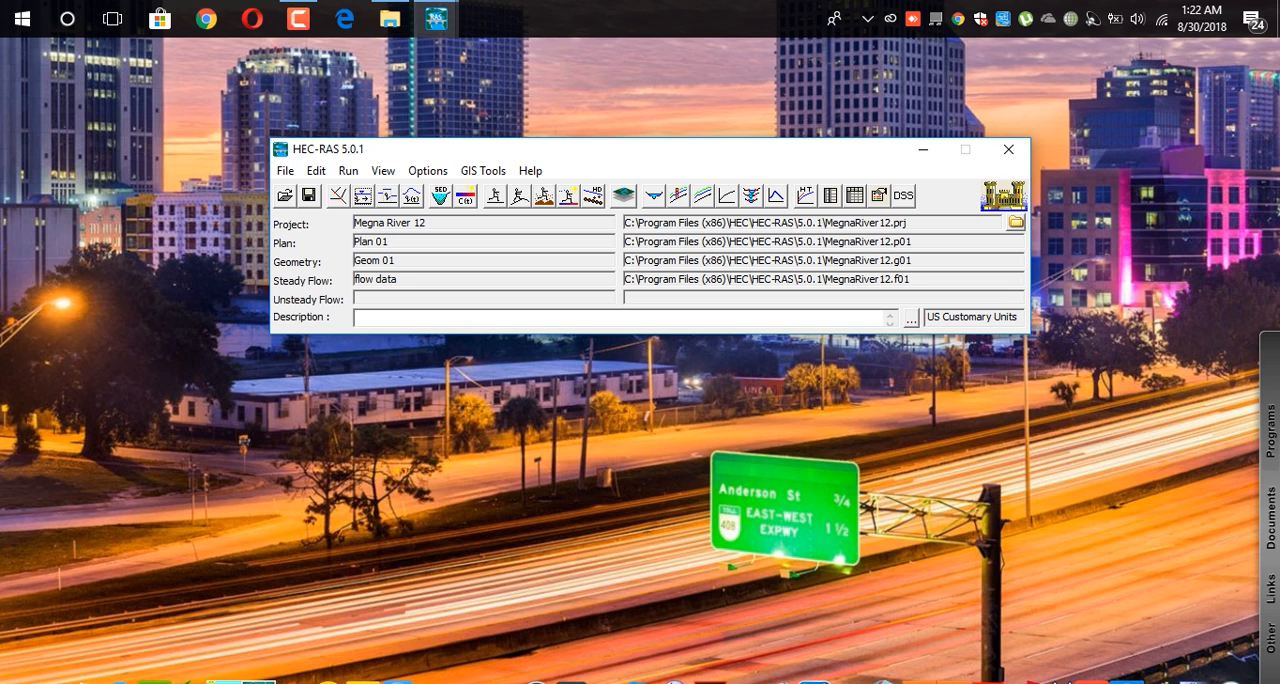
Display the water surface profile plot of the Megna Main reach and examine it at different zoom levels.
{"action": "left_click", "coordinate": [383, 171]}
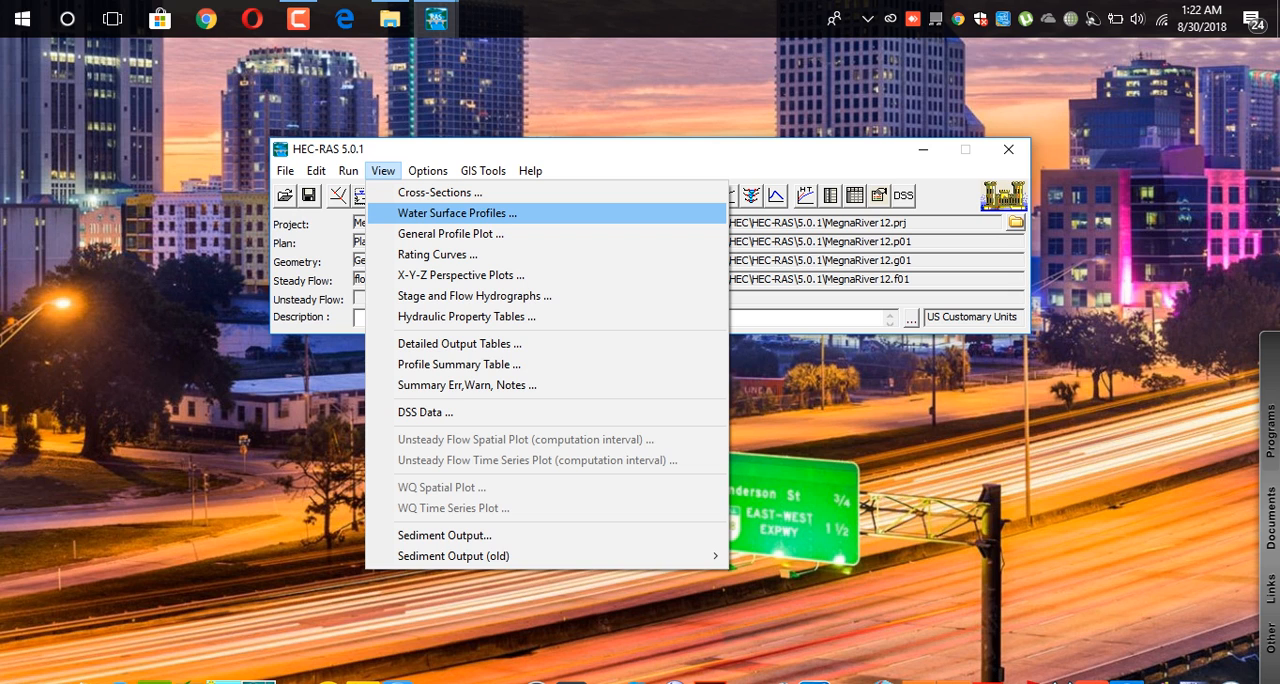
{"action": "left_click", "coordinate": [457, 213]}
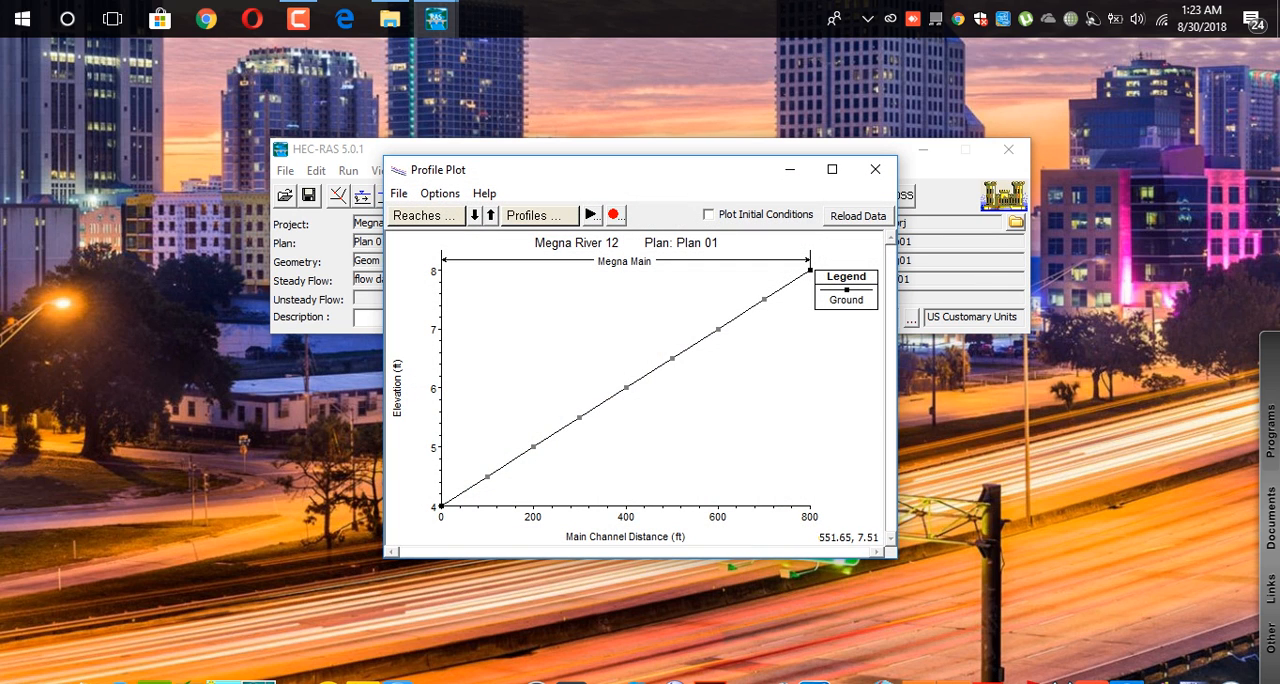
{"action": "scroll", "coordinate": [635, 433], "scroll_direction": "down", "scroll_amount": 5}
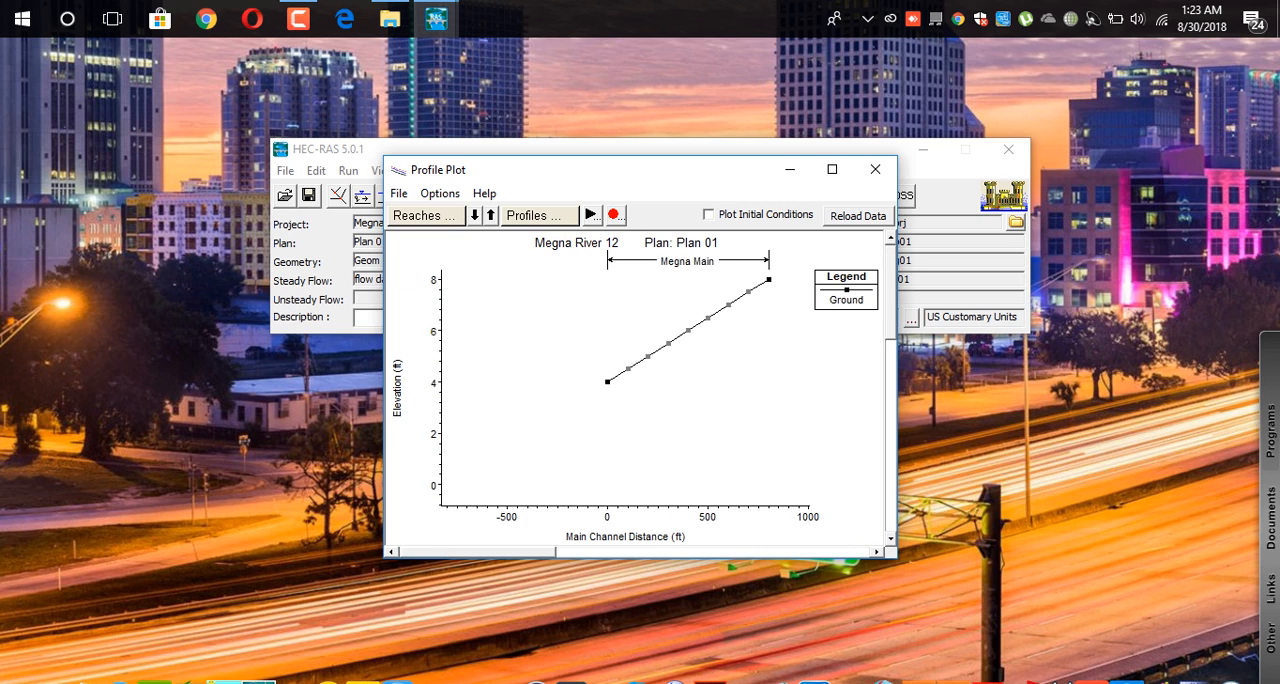
{"action": "scroll", "coordinate": [525, 443], "scroll_direction": "up", "scroll_amount": 5}
{"action": "scroll", "coordinate": [625, 380], "scroll_direction": "up", "scroll_amount": 2}
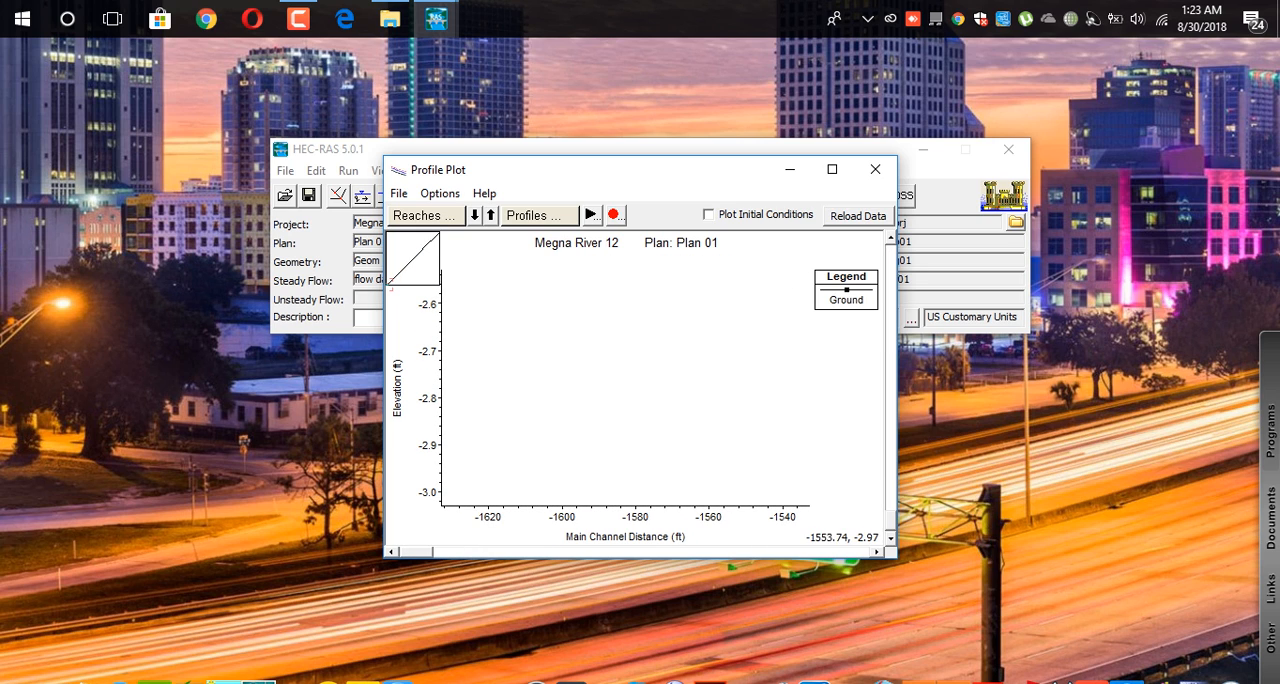
Close the water surface profile plot, and view the general profile plot and the rating curve, closing each.
{"action": "left_click", "coordinate": [875, 169]}
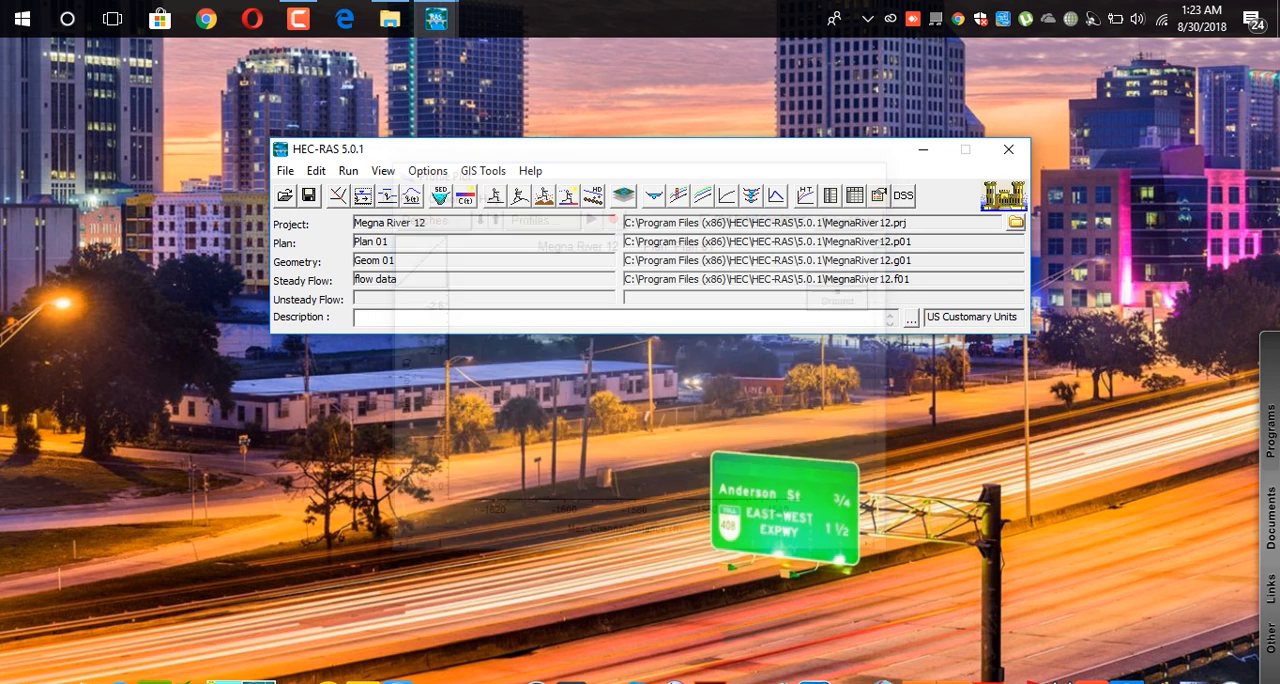
{"action": "left_click", "coordinate": [383, 171]}
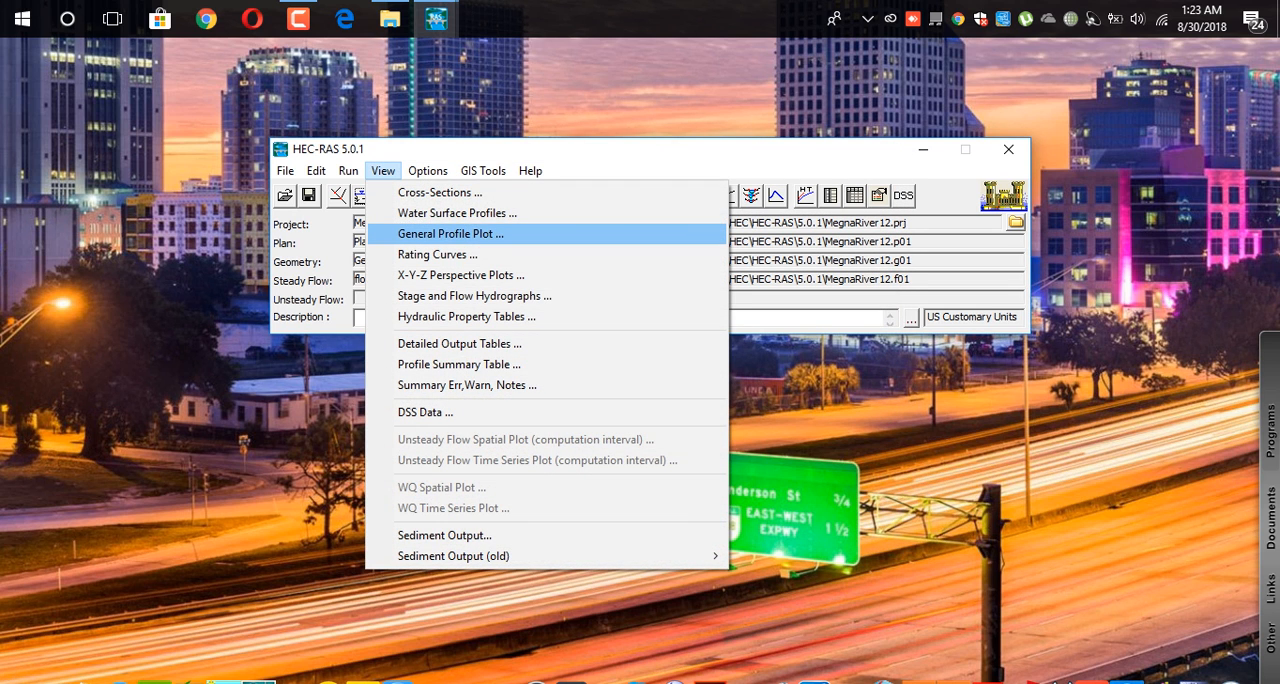
{"action": "left_click", "coordinate": [450, 233]}
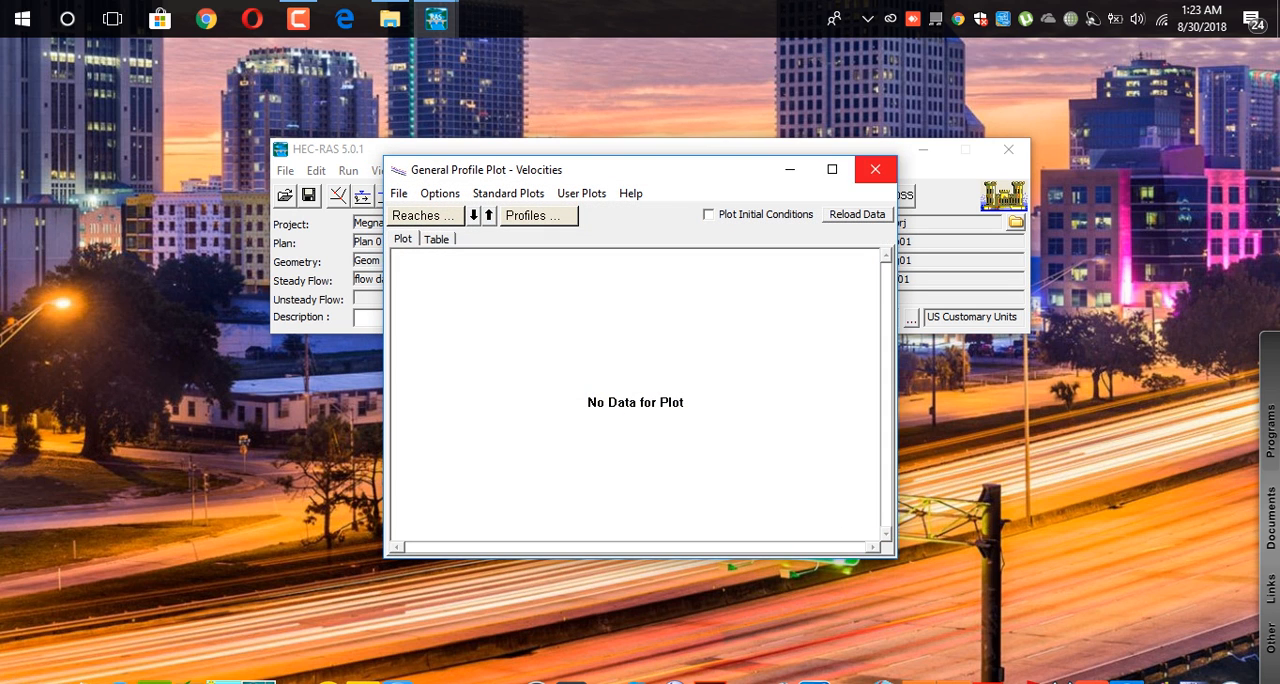
{"action": "left_click", "coordinate": [875, 169]}
{"action": "left_click", "coordinate": [383, 171]}
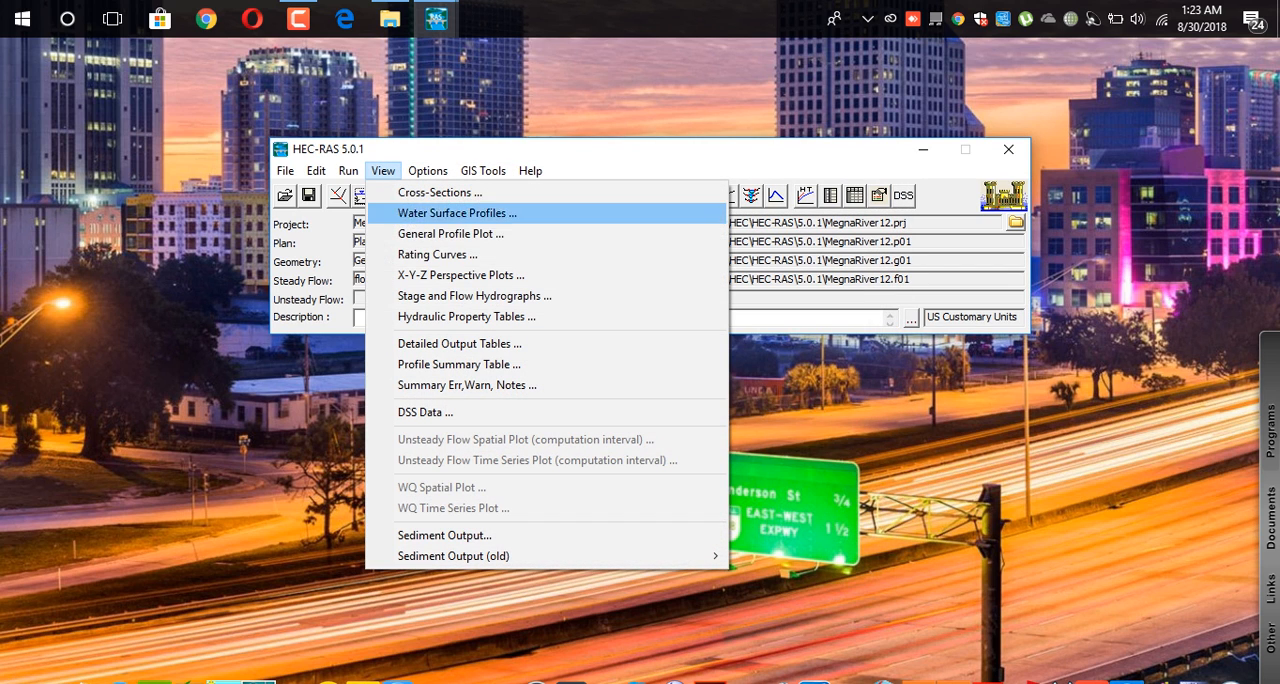
{"action": "left_click", "coordinate": [435, 254]}
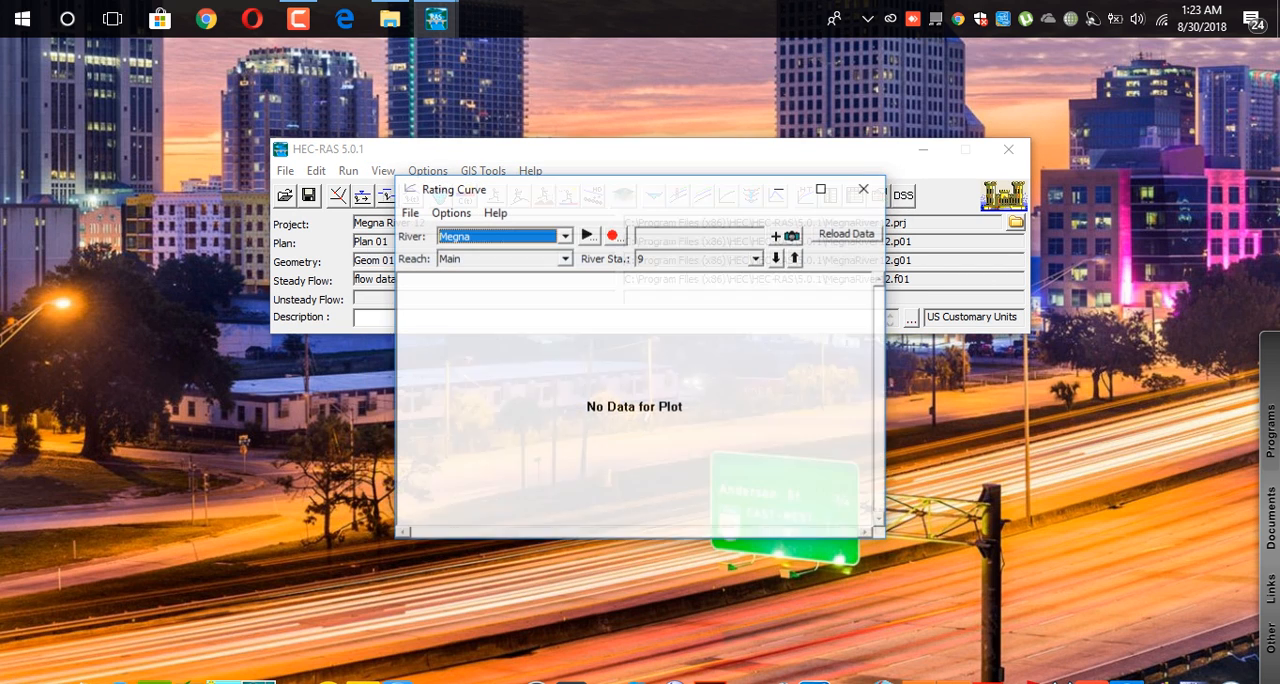
{"action": "left_click", "coordinate": [866, 188]}
View the hydraulic property tables and the profile summary table, closing each after inspection.
{"action": "left_click", "coordinate": [383, 171]}
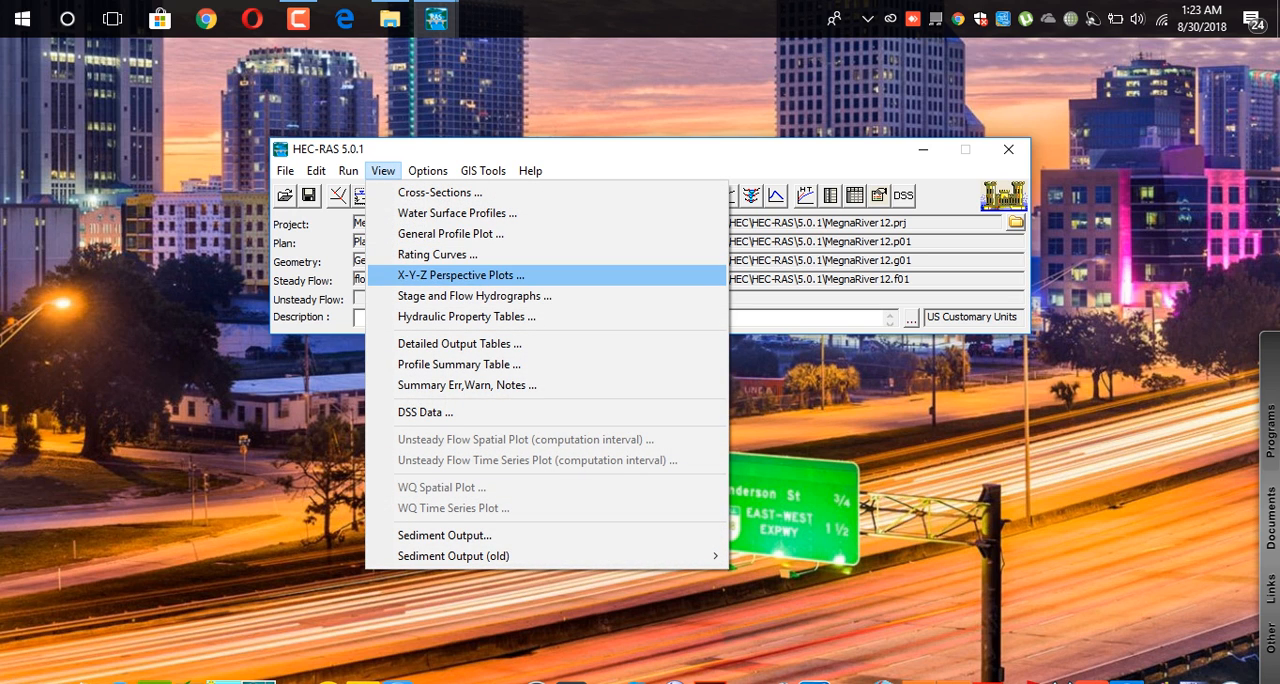
{"action": "left_click", "coordinate": [467, 316]}
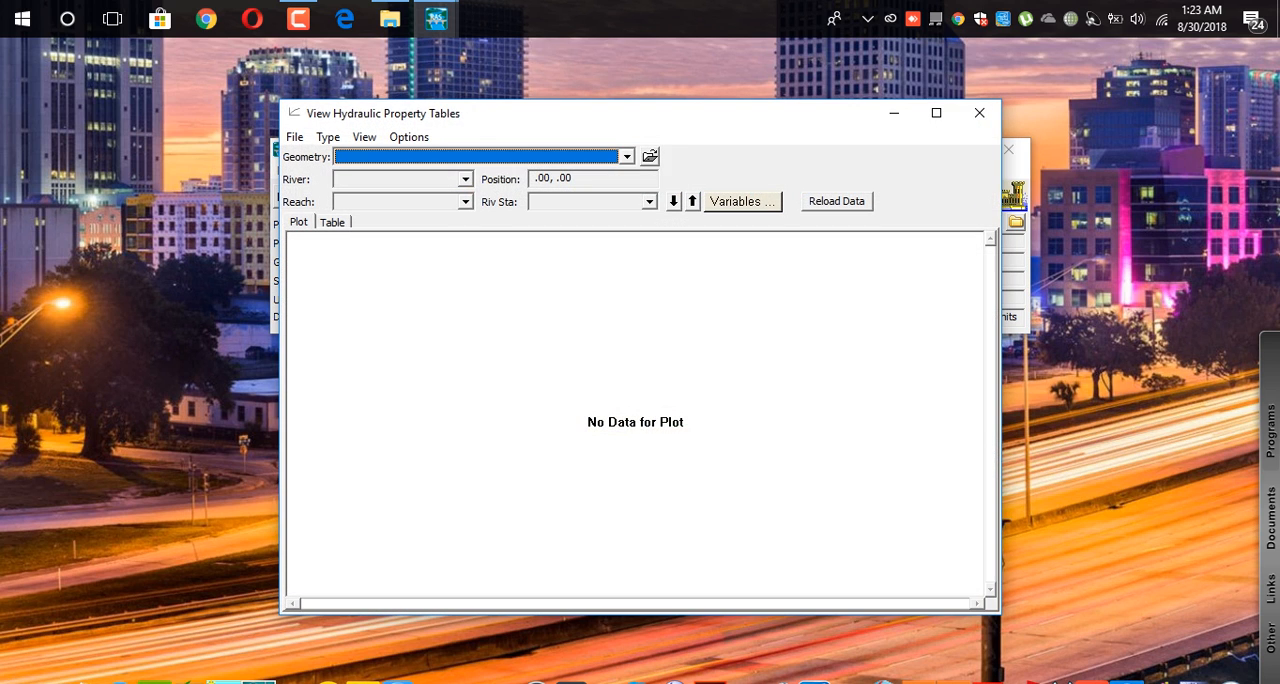
{"action": "left_click", "coordinate": [979, 113]}
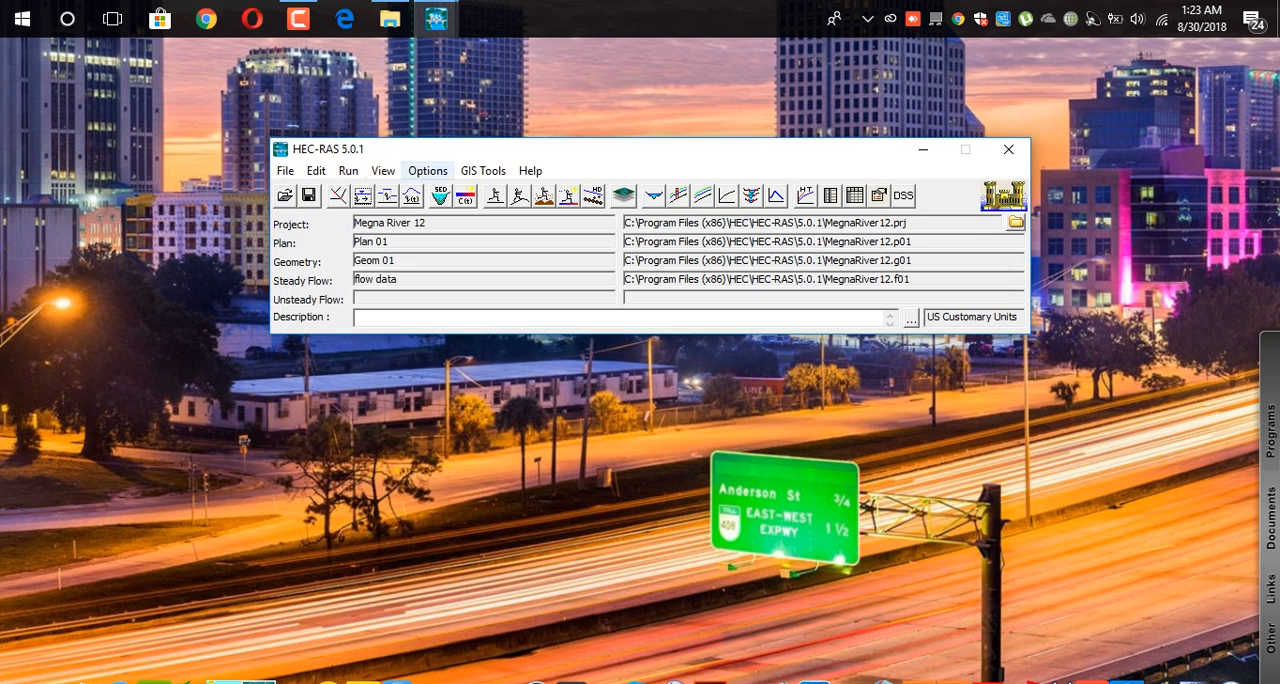
{"action": "left_click", "coordinate": [383, 171]}
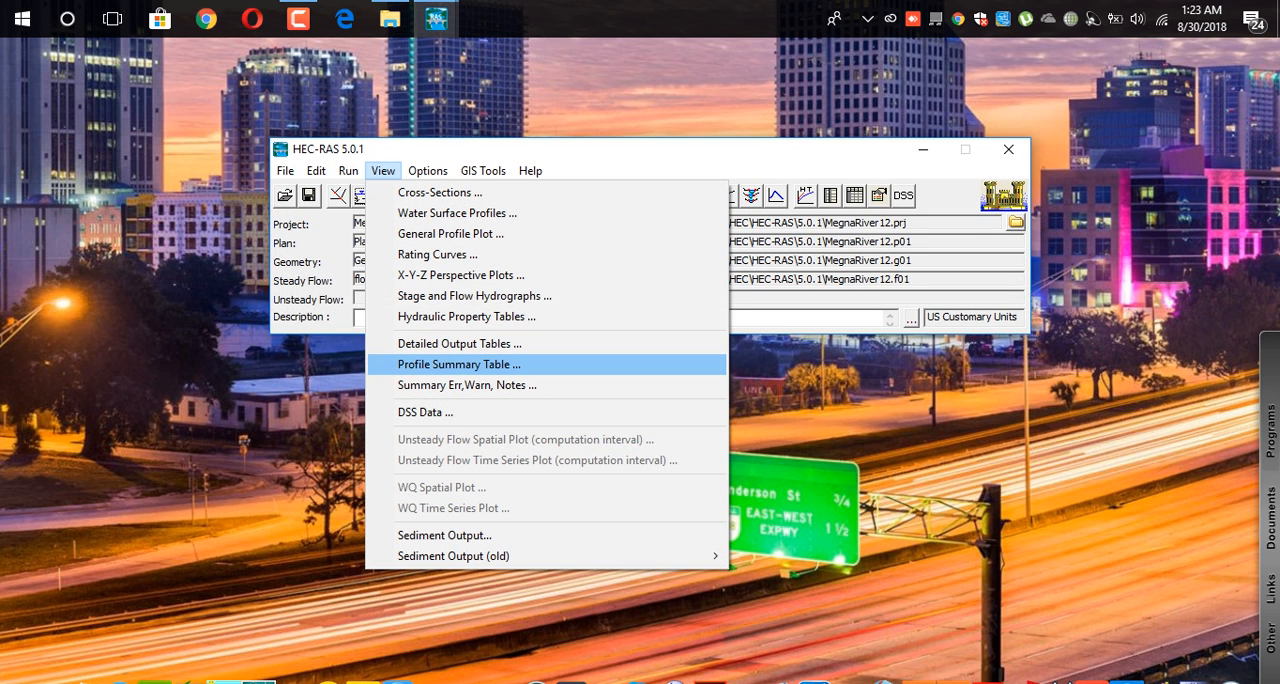
{"action": "left_click", "coordinate": [460, 365]}
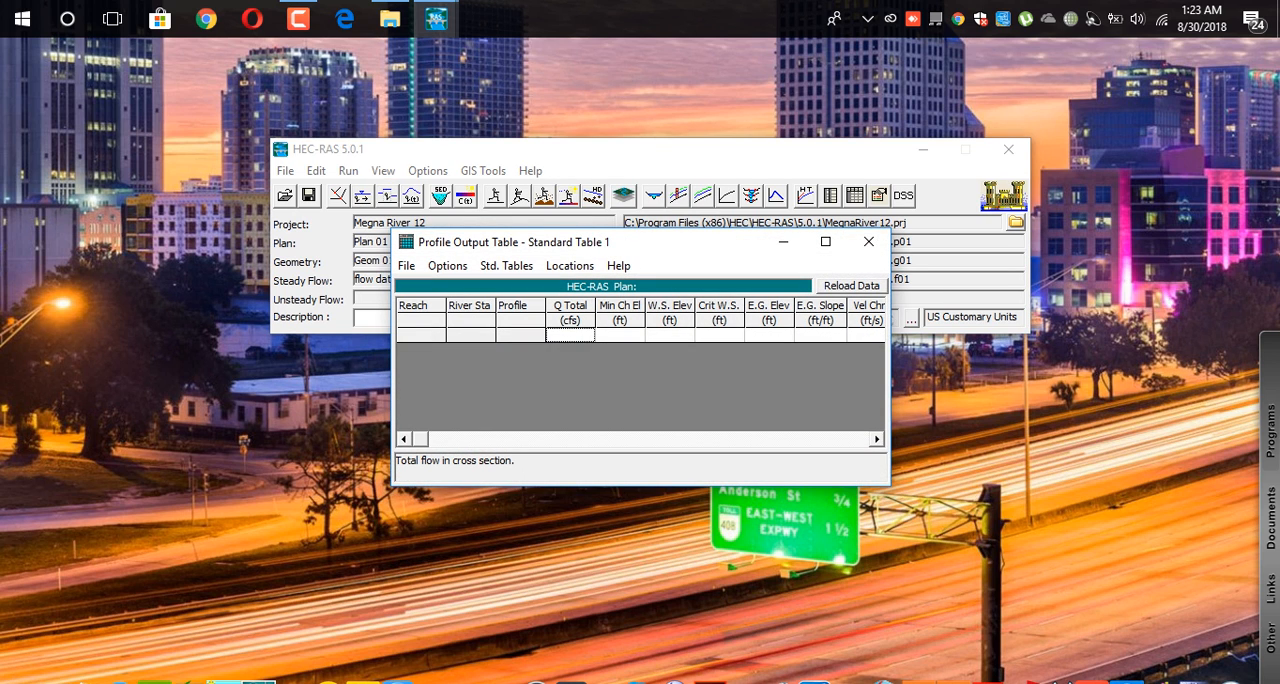
{"action": "left_click", "coordinate": [868, 241]}
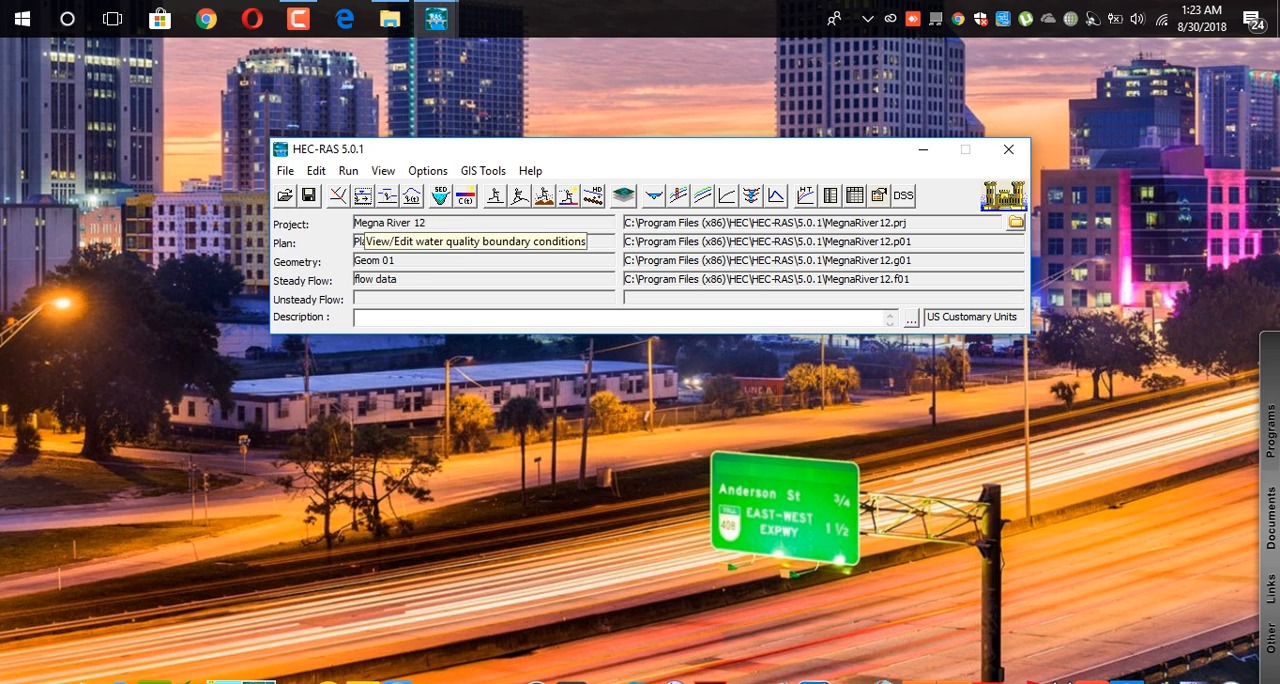
Generate a project report that includes Cross Section Table, Flow Distribution and the summary tables Standard Table 1 and Standard Table 2.
{"action": "left_click", "coordinate": [285, 171]}
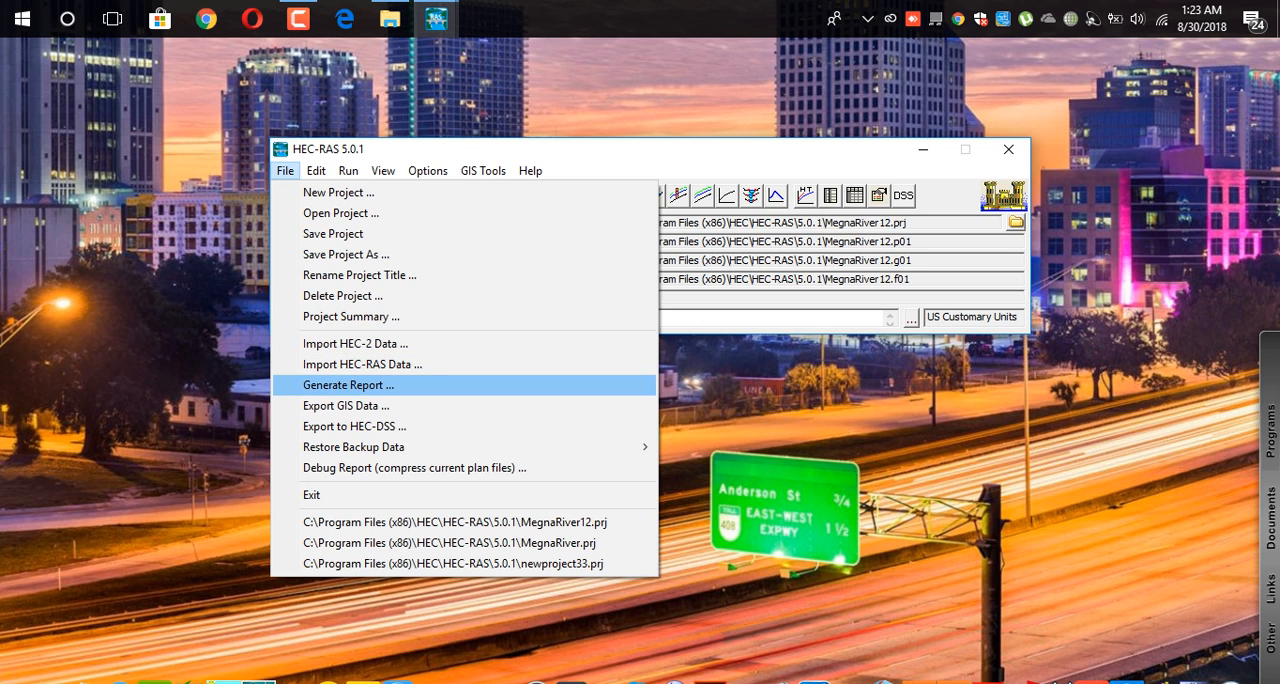
{"action": "left_click", "coordinate": [348, 385]}
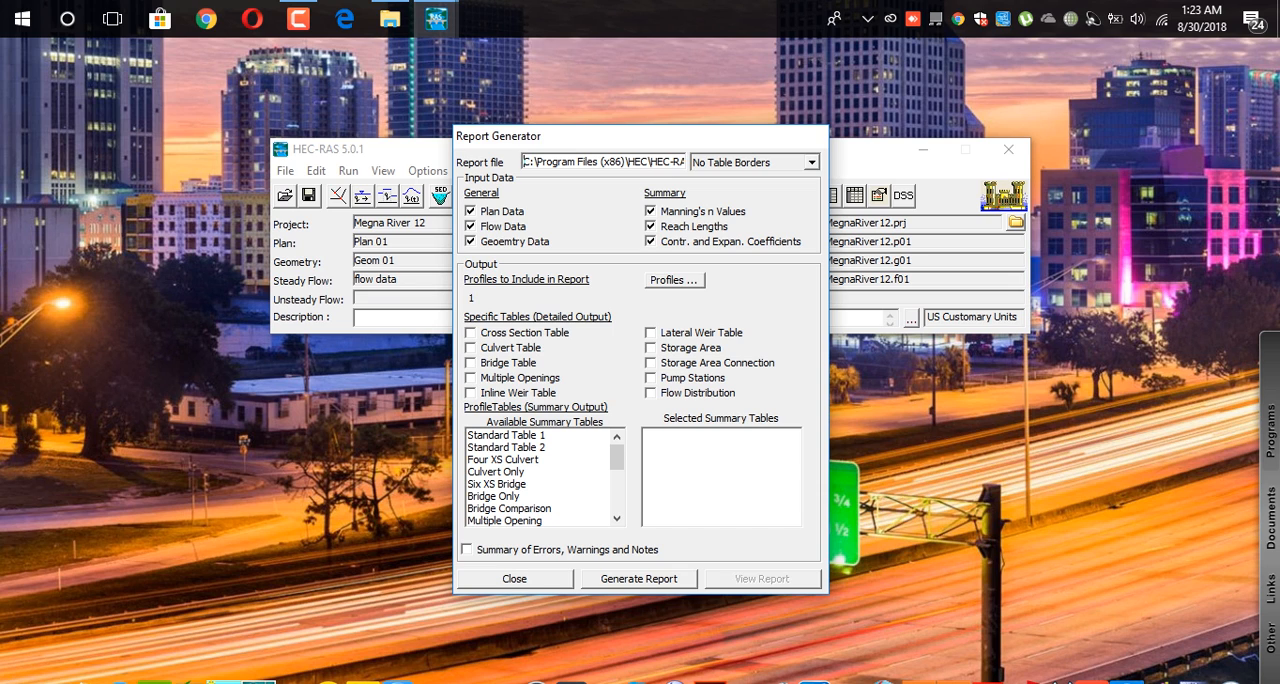
{"action": "left_click", "coordinate": [471, 333]}
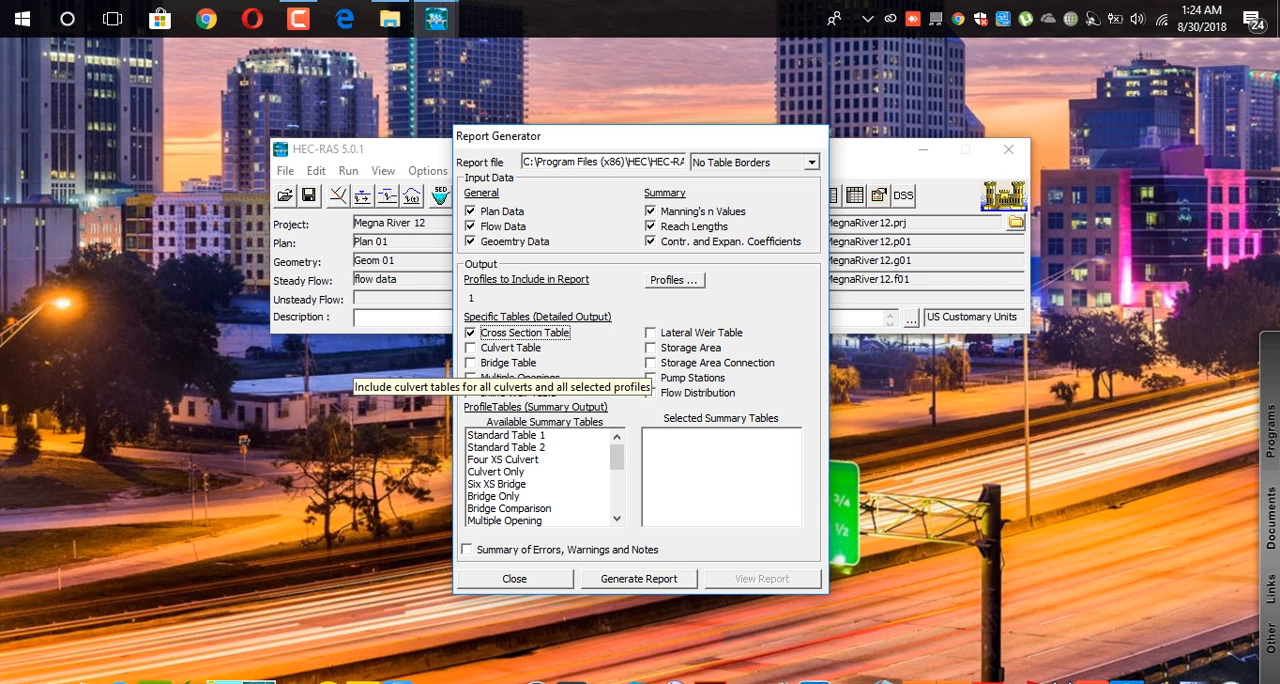
{"action": "left_click", "coordinate": [651, 393]}
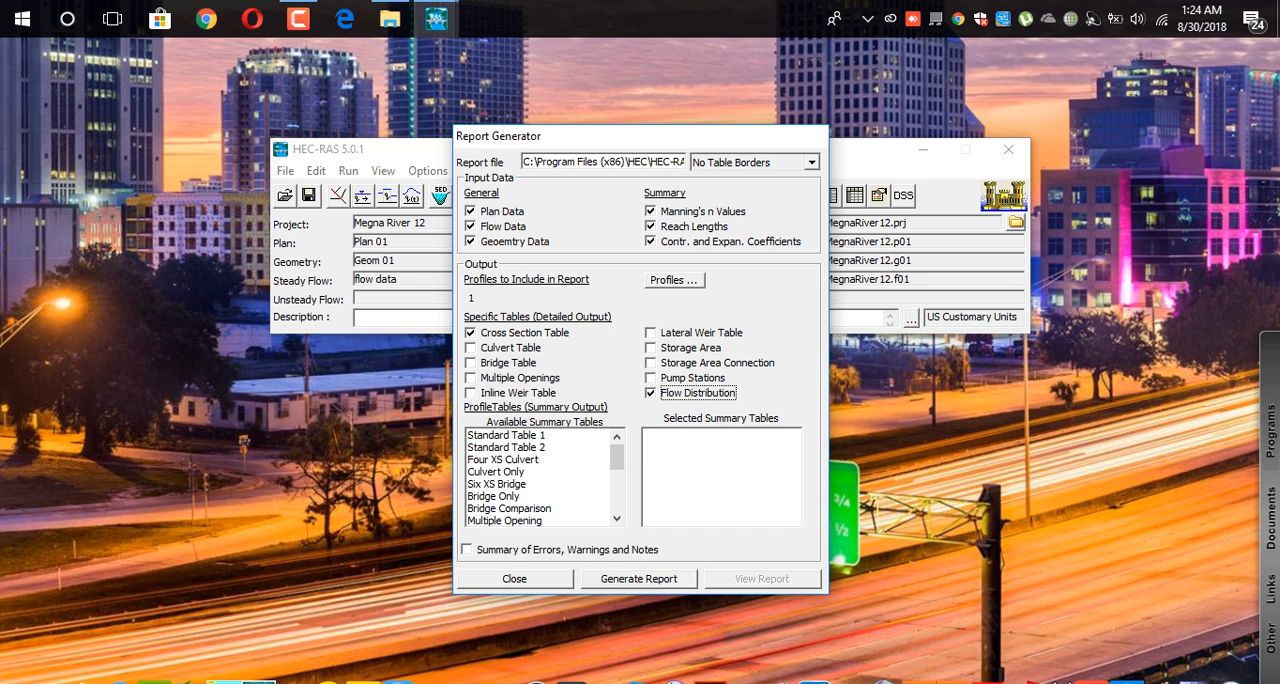
{"action": "double_click", "coordinate": [520, 435]}
{"action": "double_click", "coordinate": [508, 447]}
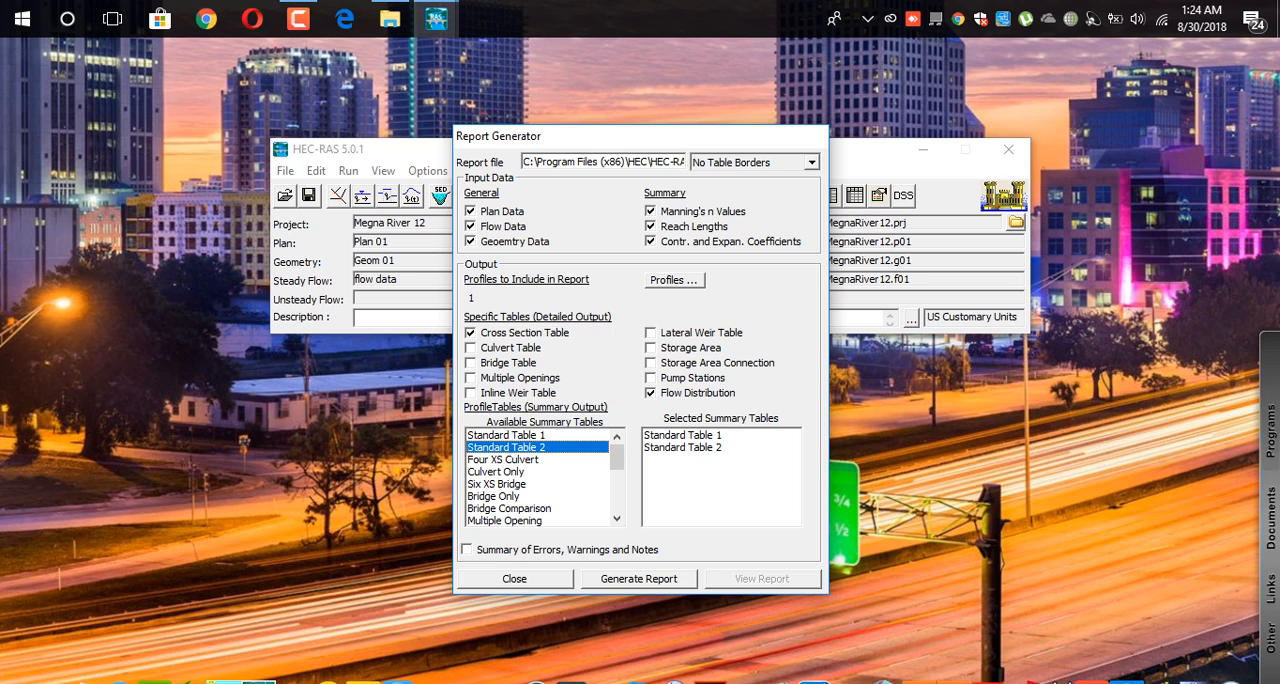
{"action": "left_click", "coordinate": [639, 578]}
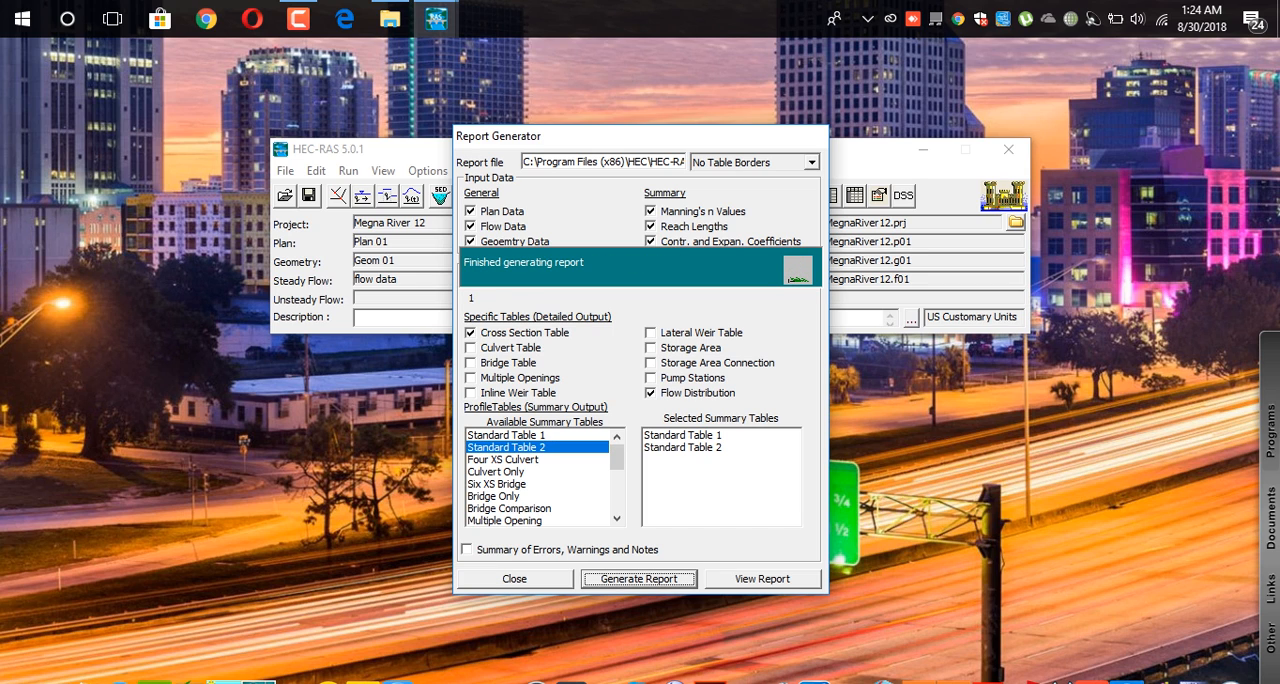
Try to view the generated report without creating a new file, and close the report generator.
{"action": "left_click", "coordinate": [762, 578]}
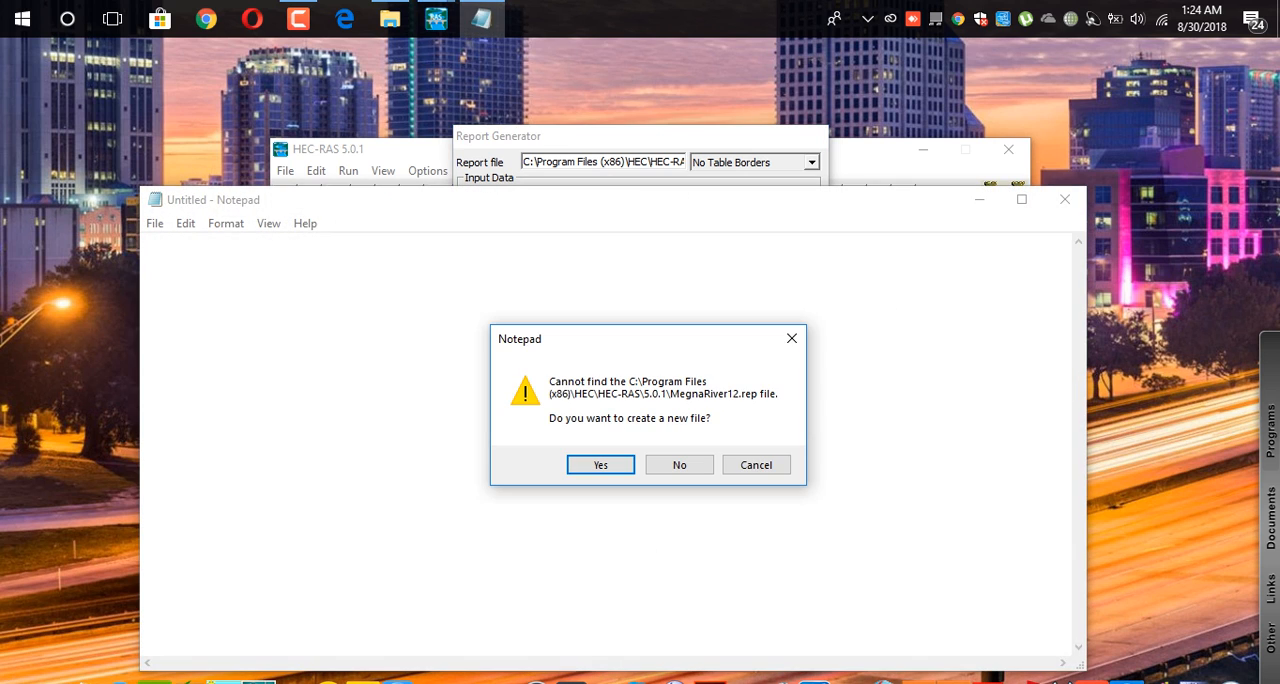
{"action": "left_click", "coordinate": [756, 464]}
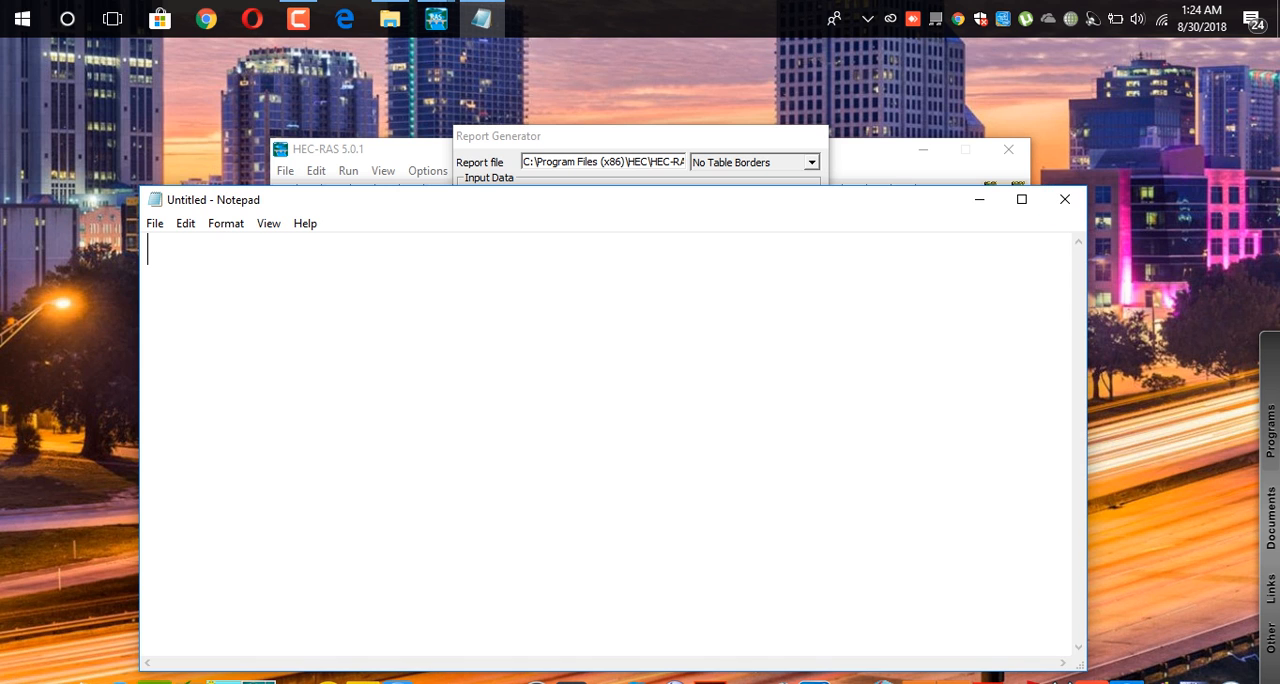
{"action": "left_click", "coordinate": [1065, 199]}
{"action": "left_click", "coordinate": [762, 579]}
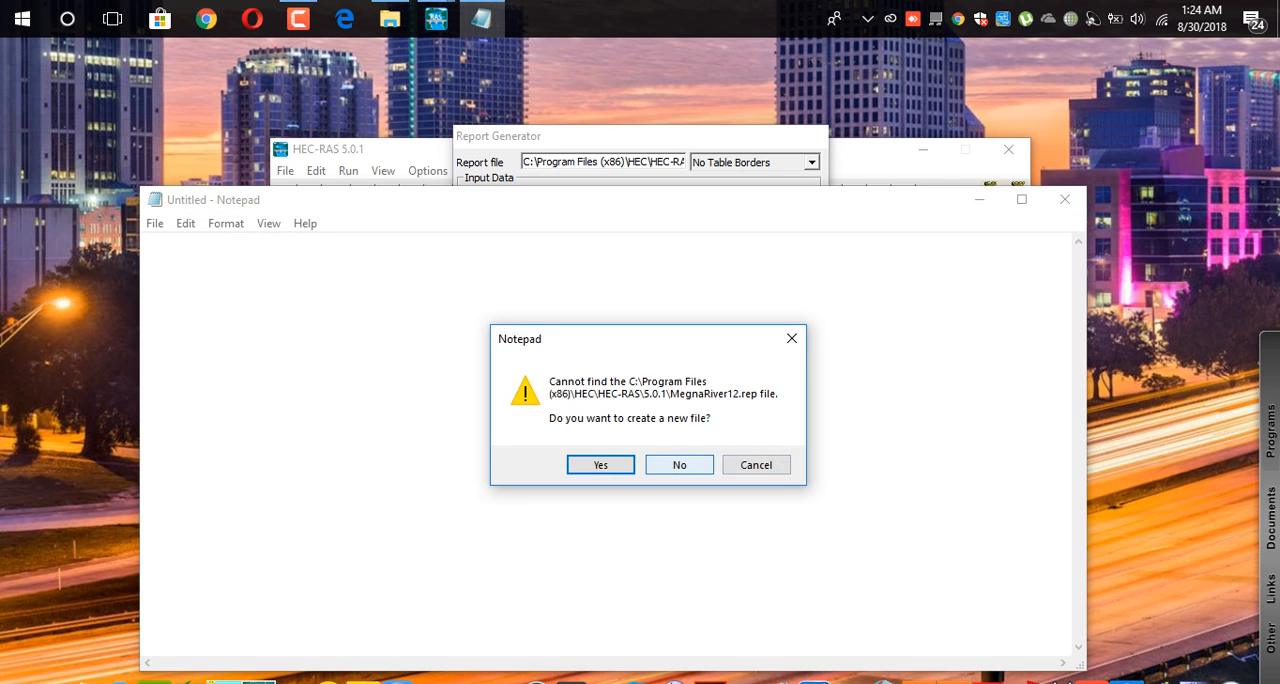
{"action": "left_click", "coordinate": [679, 465]}
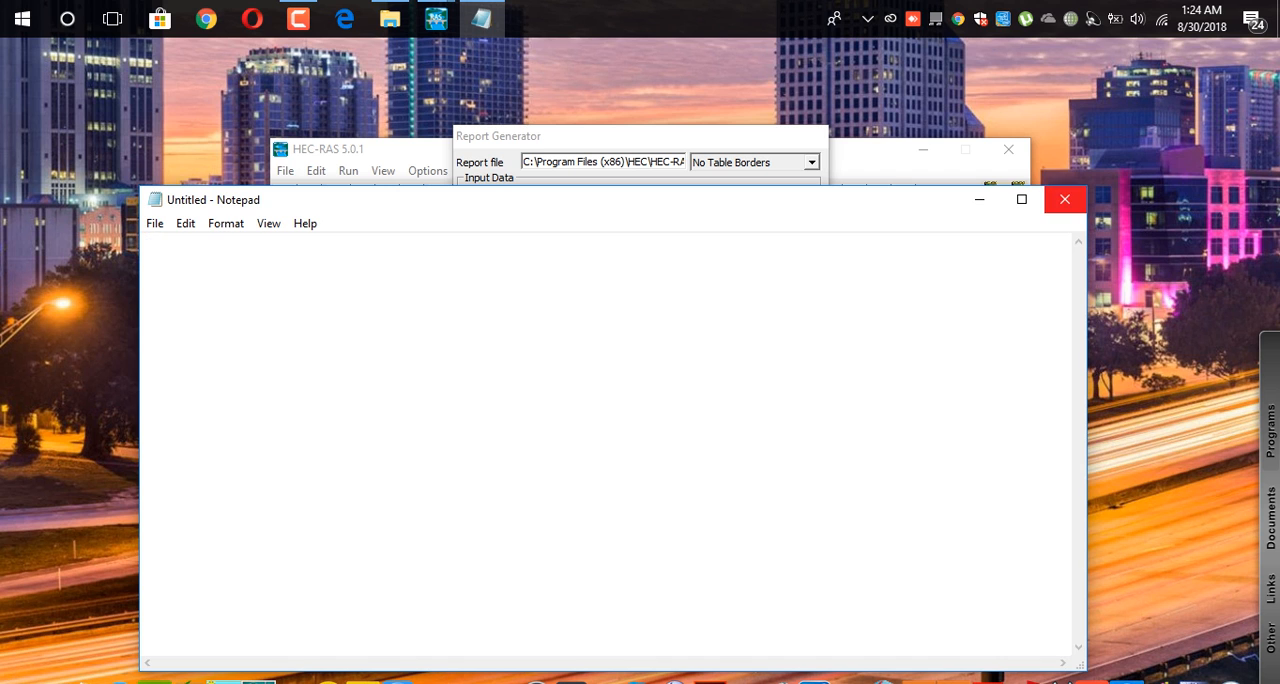
{"action": "left_click", "coordinate": [1065, 199]}
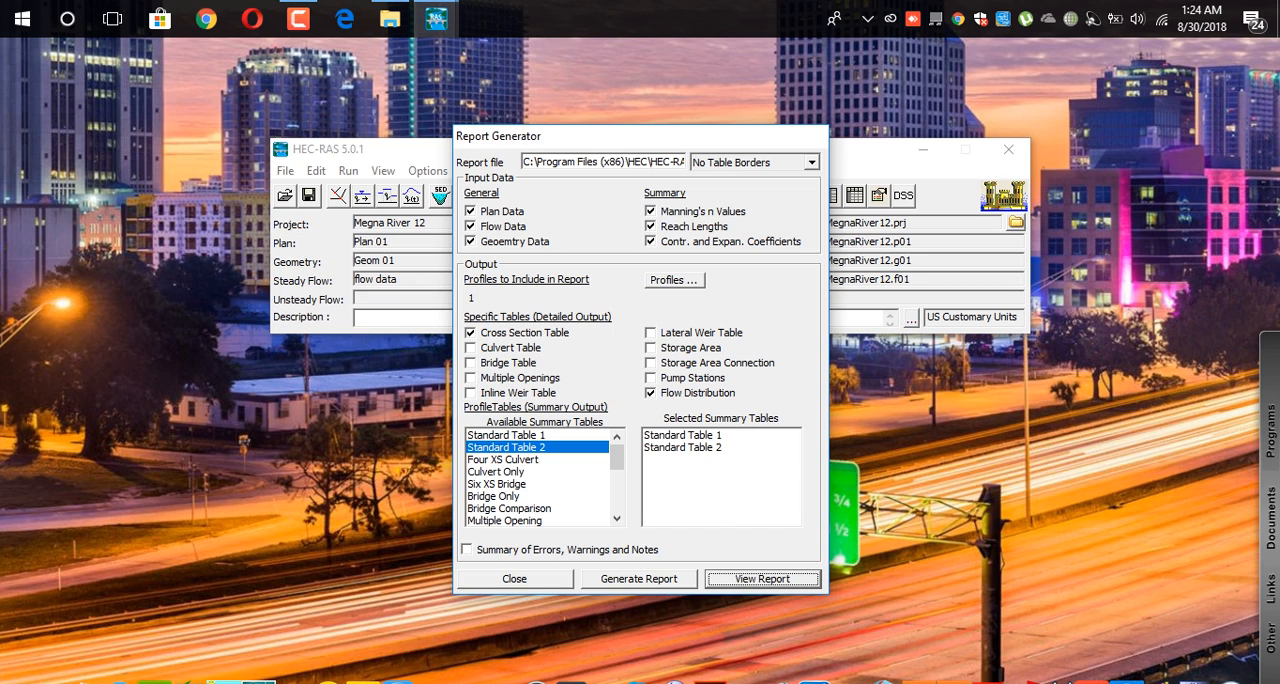
{"action": "left_click", "coordinate": [762, 579]}
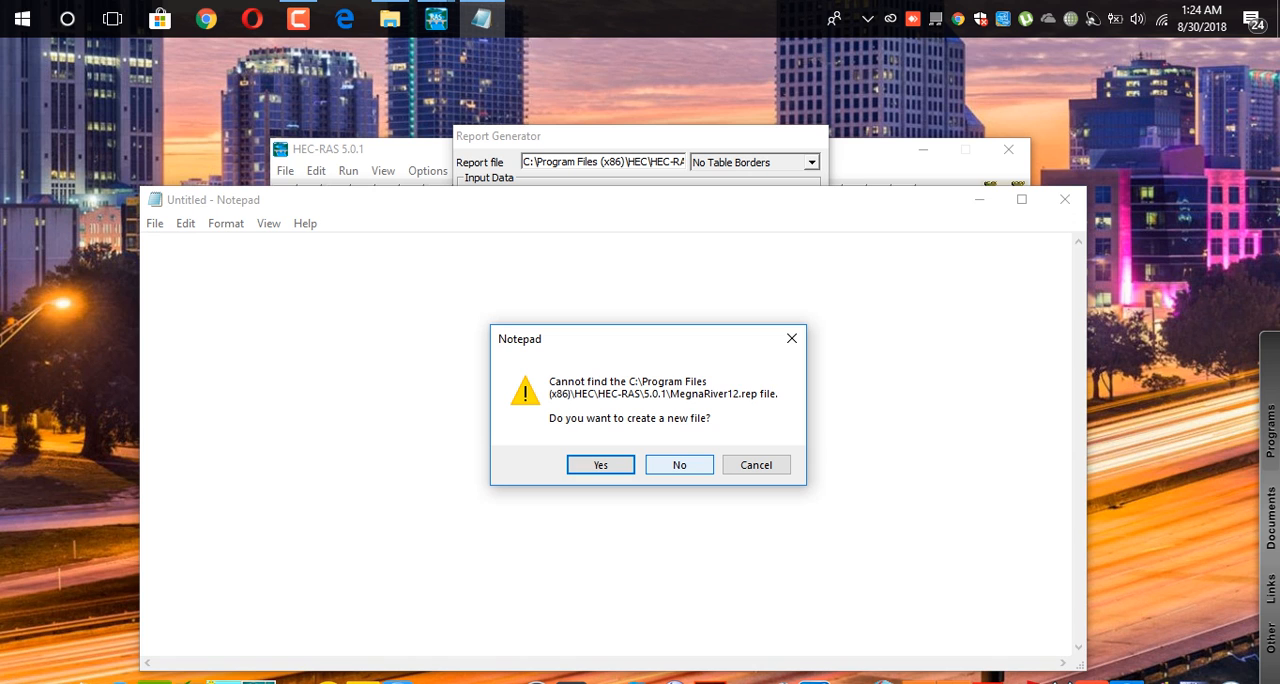
{"action": "left_click", "coordinate": [791, 338]}
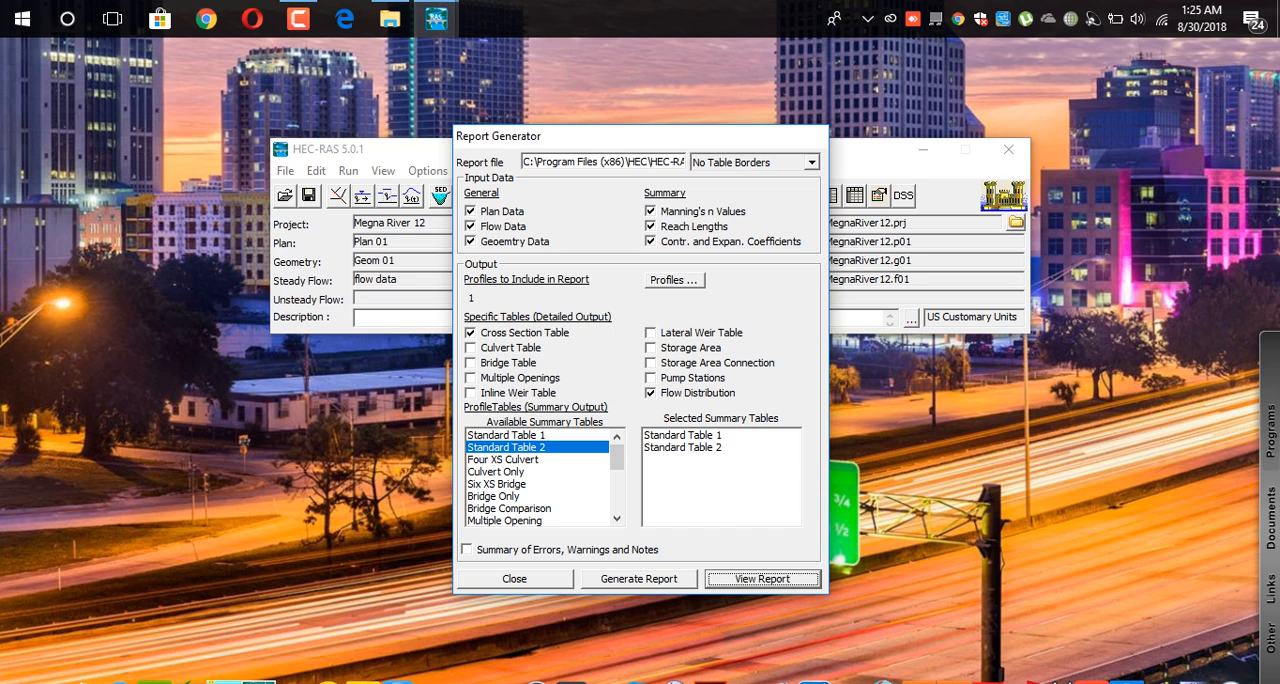
{"action": "left_click", "coordinate": [515, 579]}
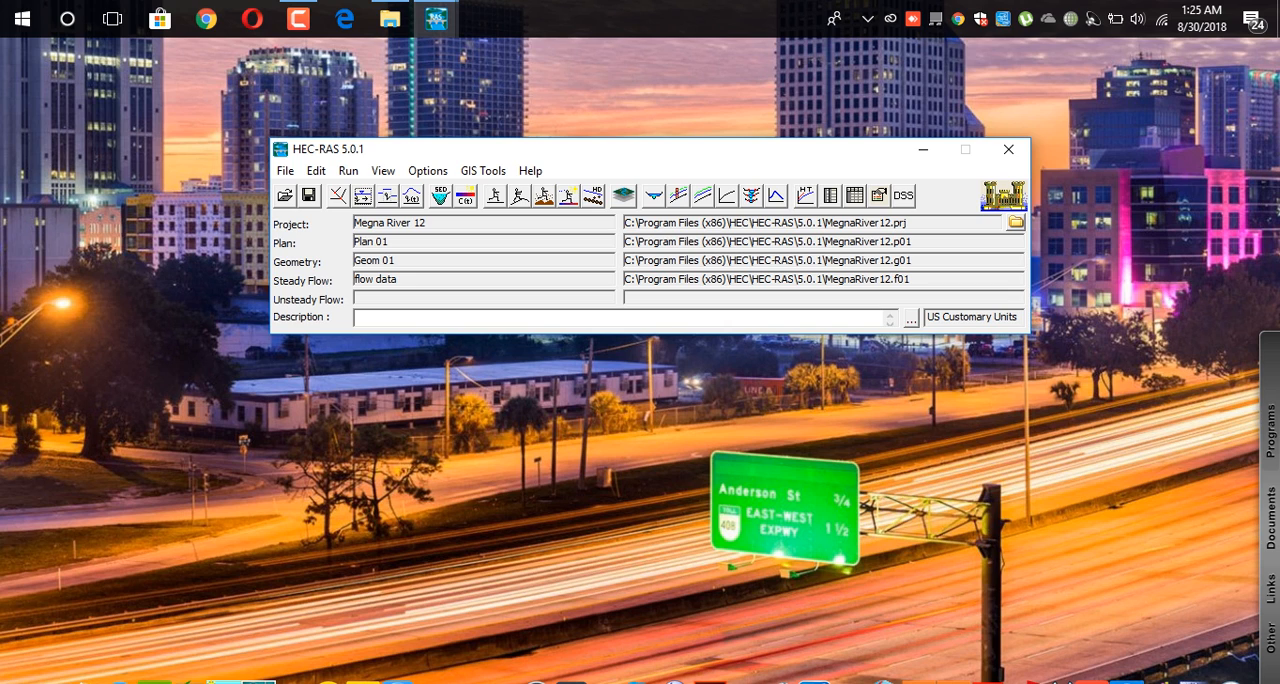
{"action": "left_click", "coordinate": [298, 19]}
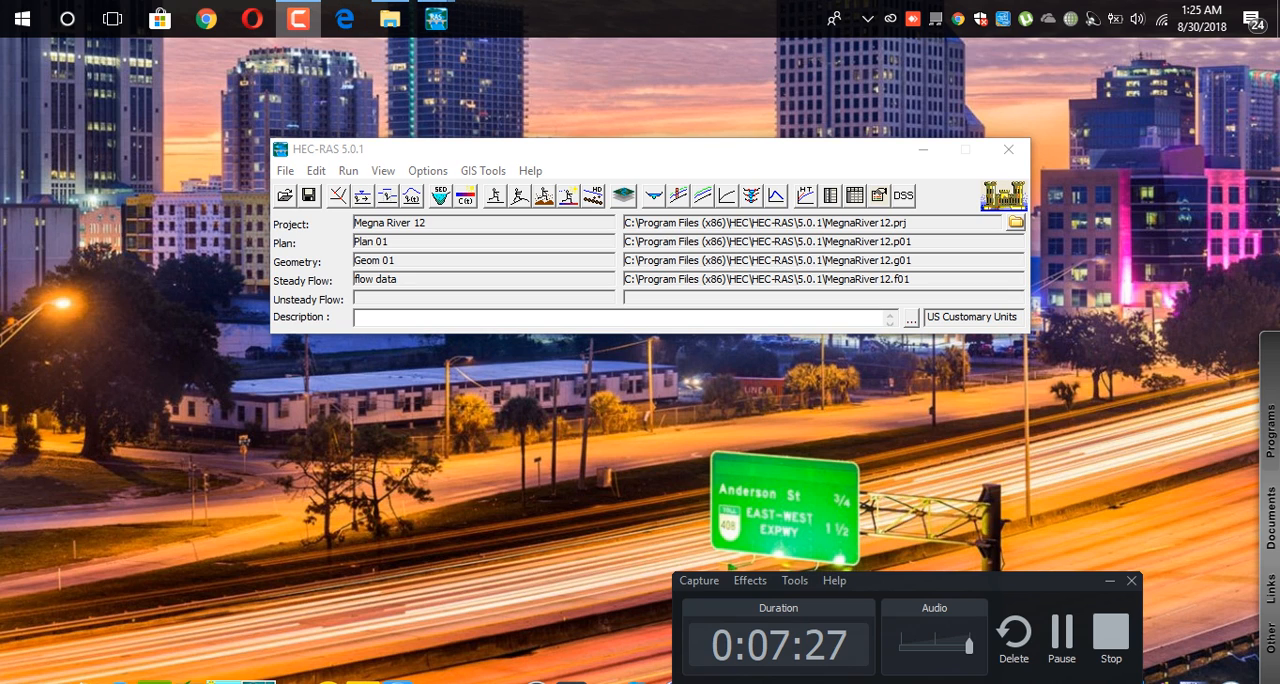